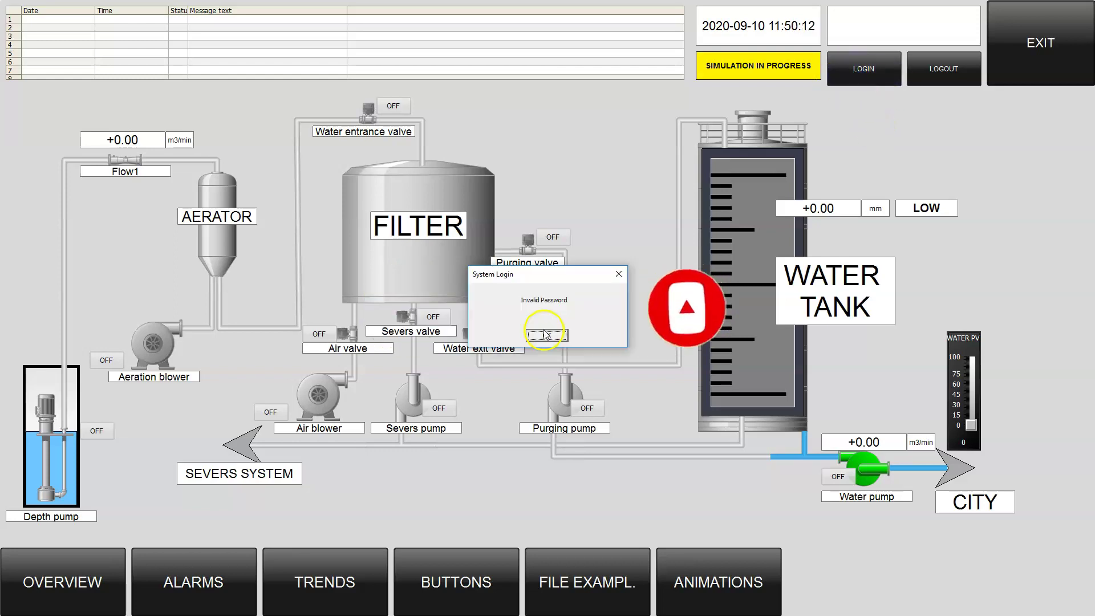
Step: Log in to WinCC Runtime as Operator1 by entering the account password
click(542, 335)
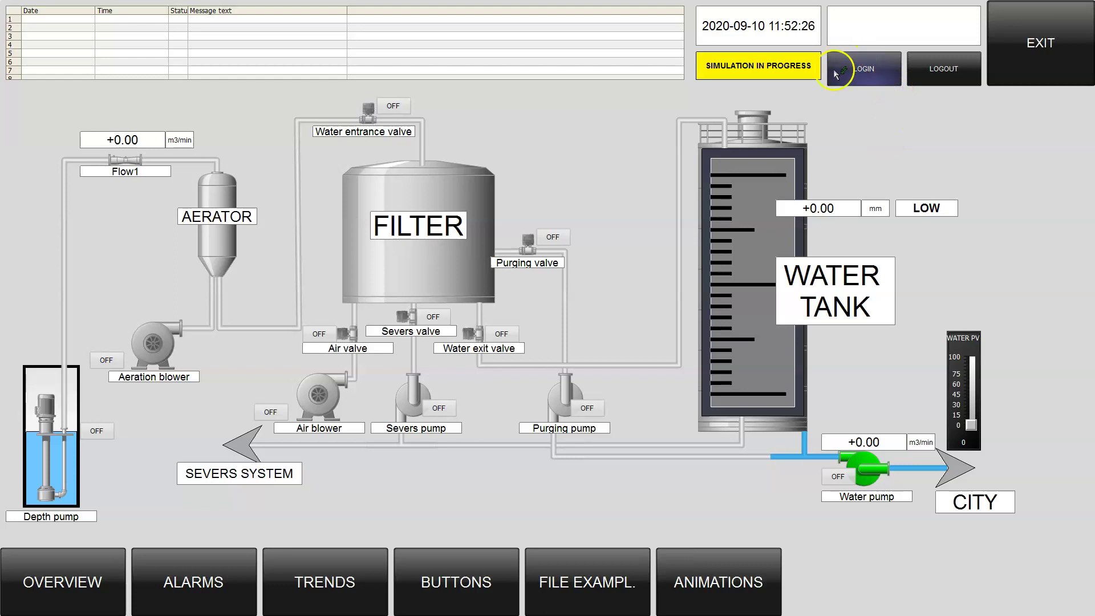
click(867, 71)
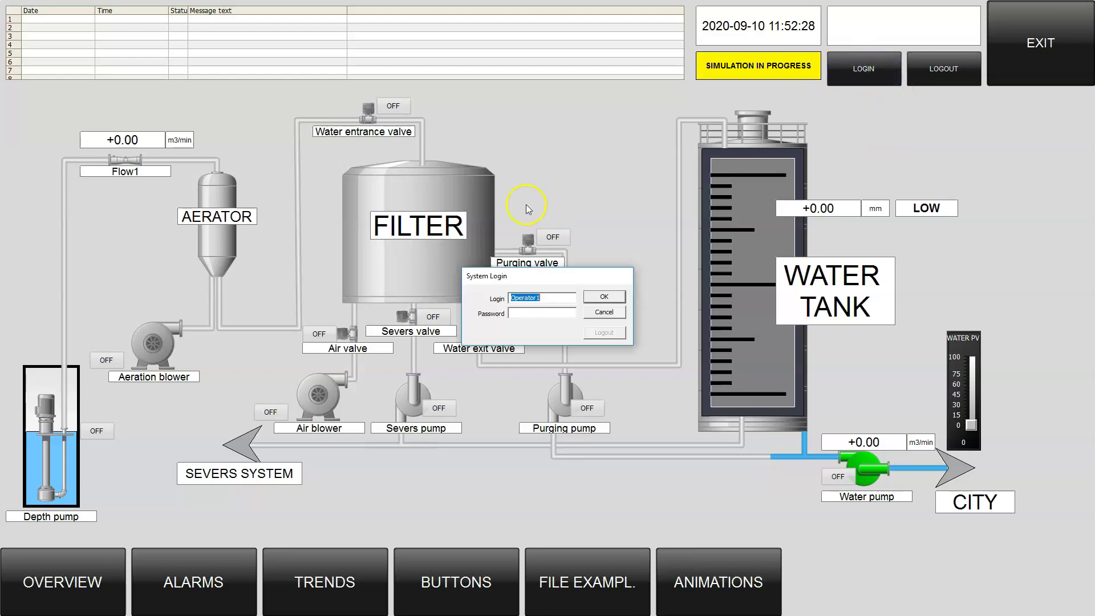
click(535, 313)
text(*****)
key(Return)
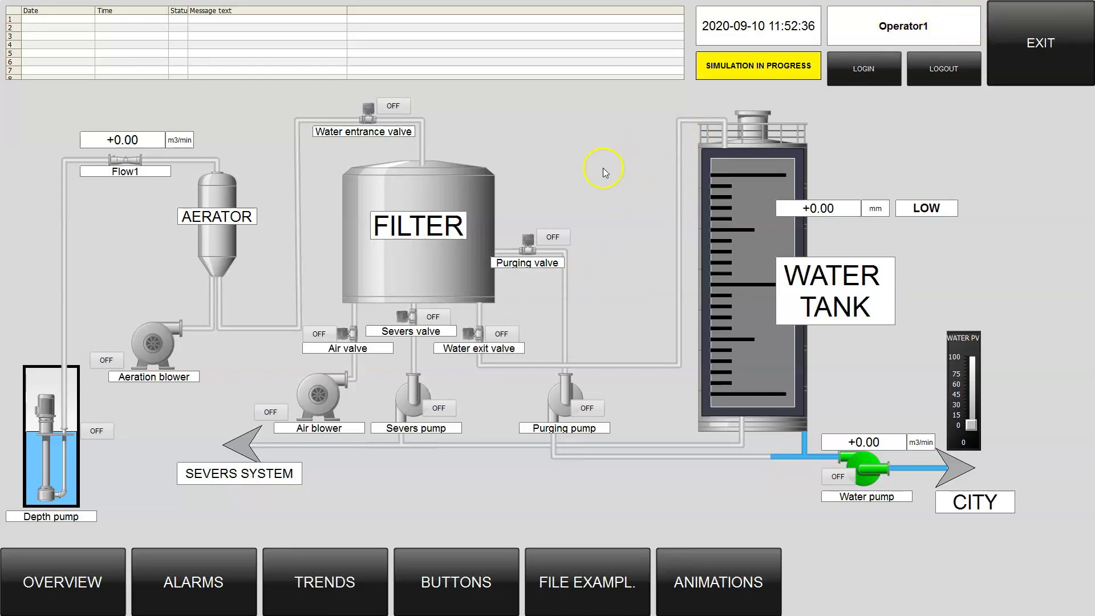
Step: In Tag Management's Script group, add internal tag Tag_user as an unsigned 32-bit value
key(alt+Tab)
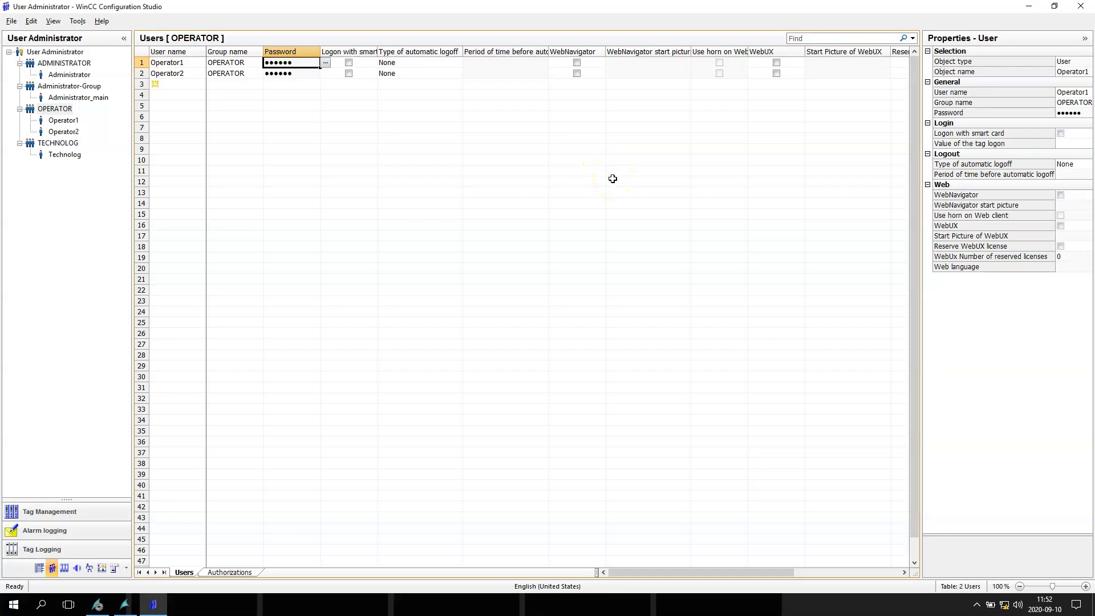
drag(922, 130, 766, 128)
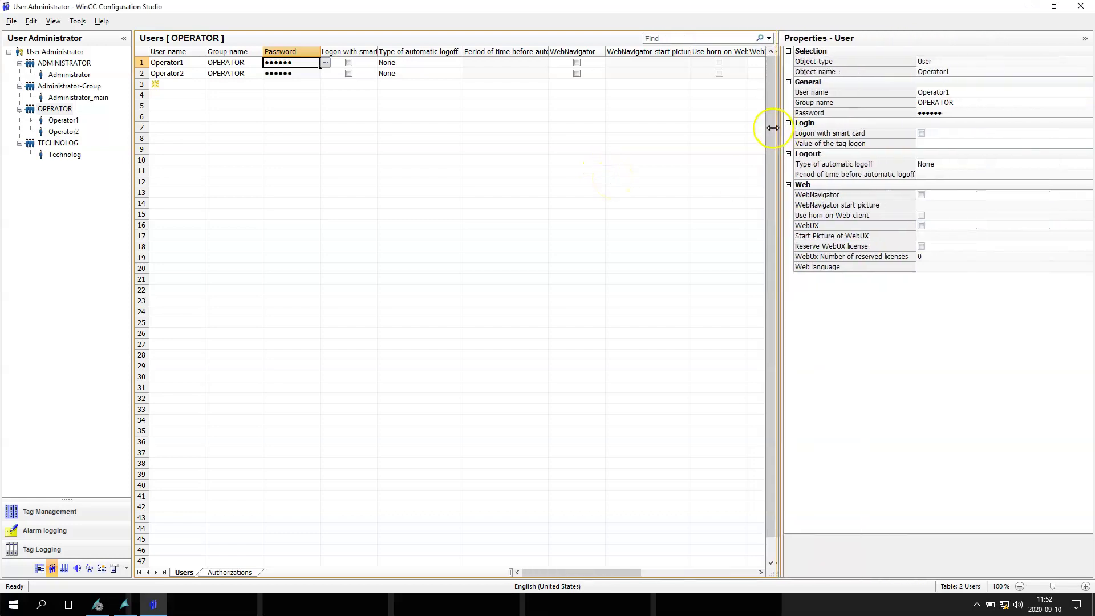
click(97, 607)
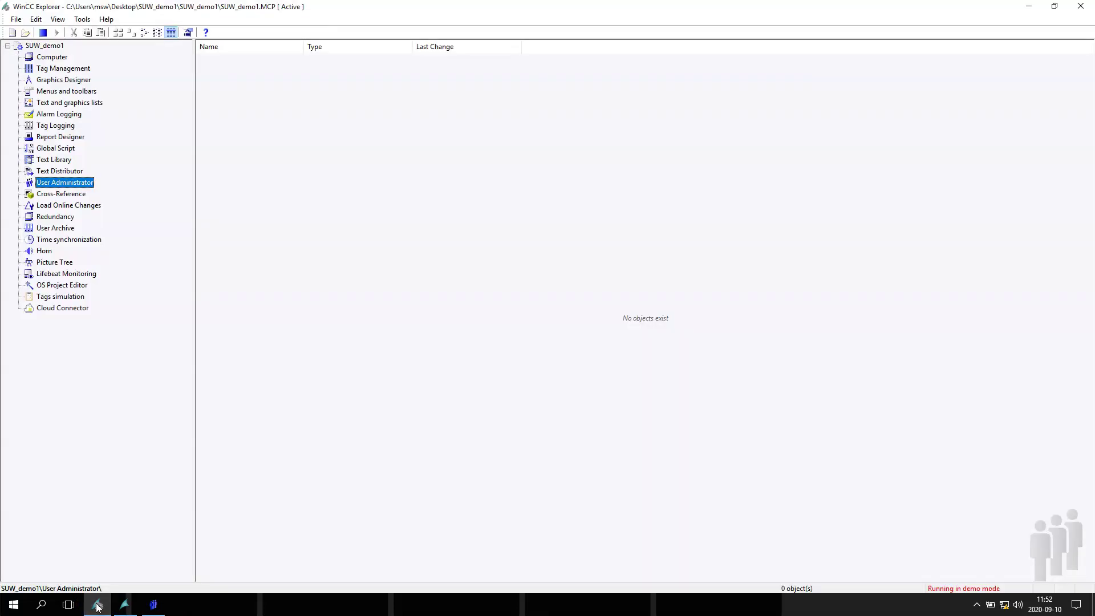
double_click(63, 68)
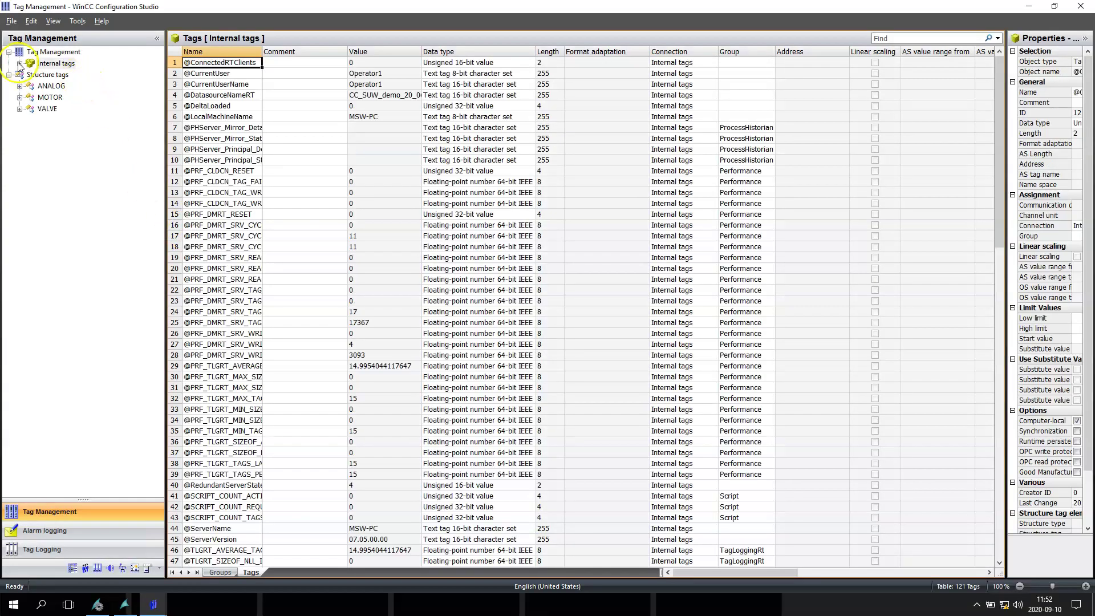
click(20, 64)
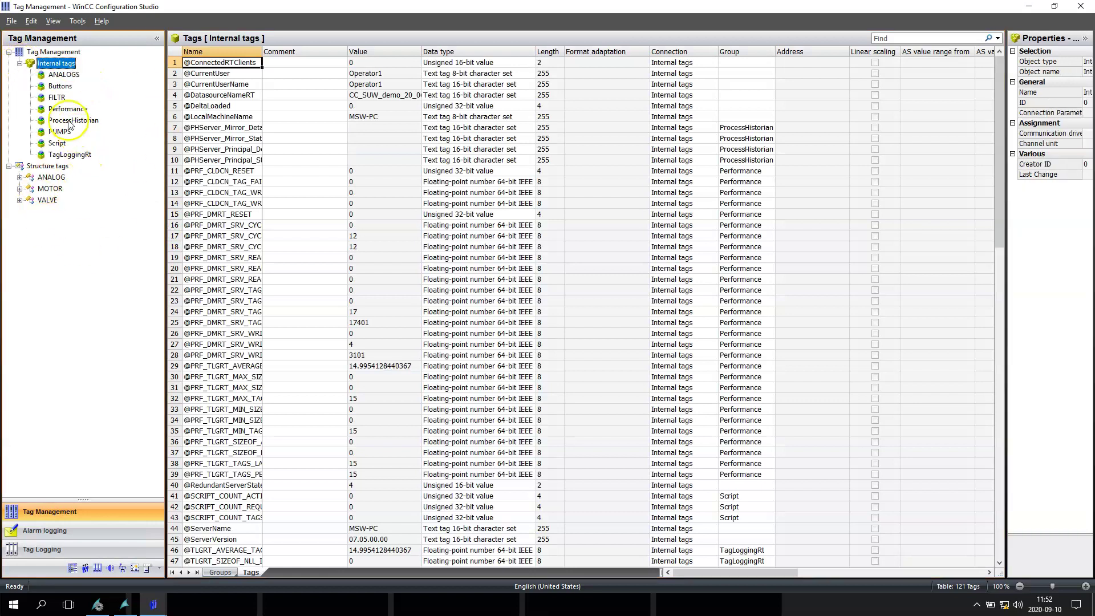
click(57, 144)
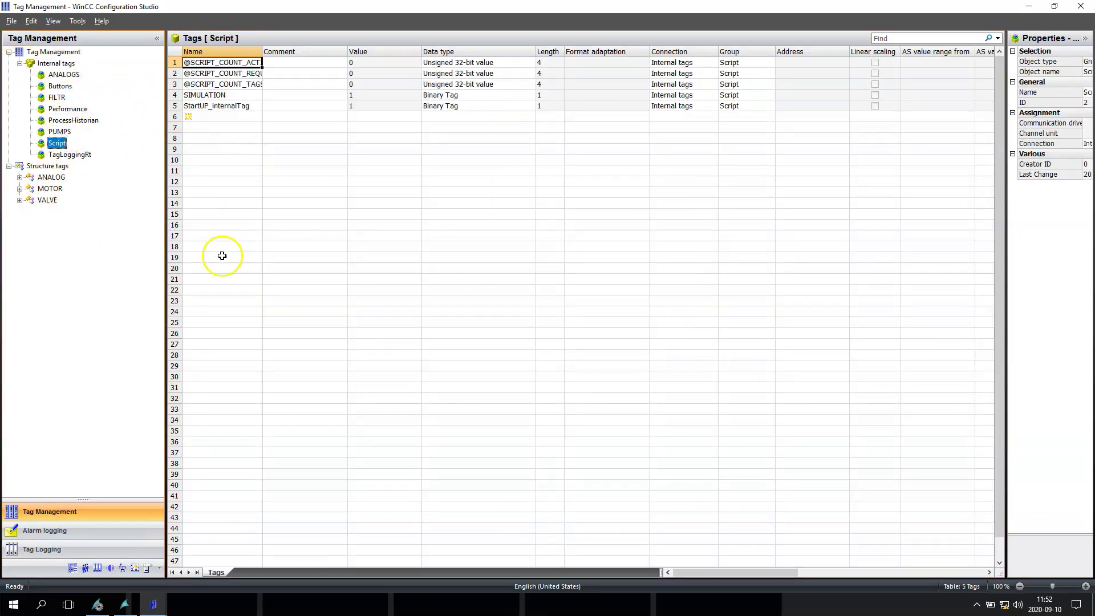
click(220, 117)
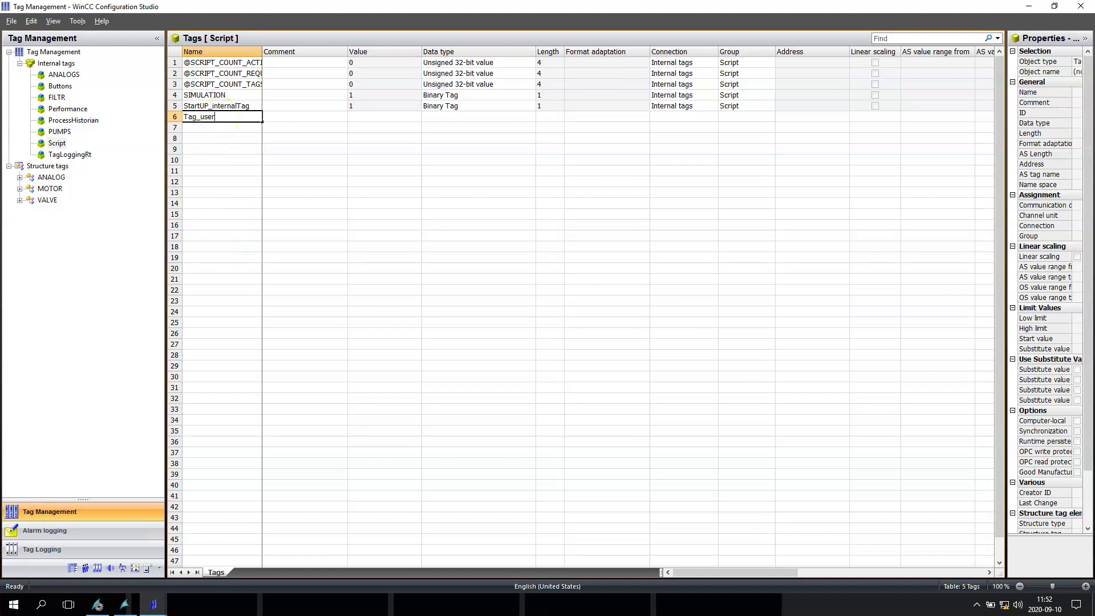
key(Return)
click(494, 117)
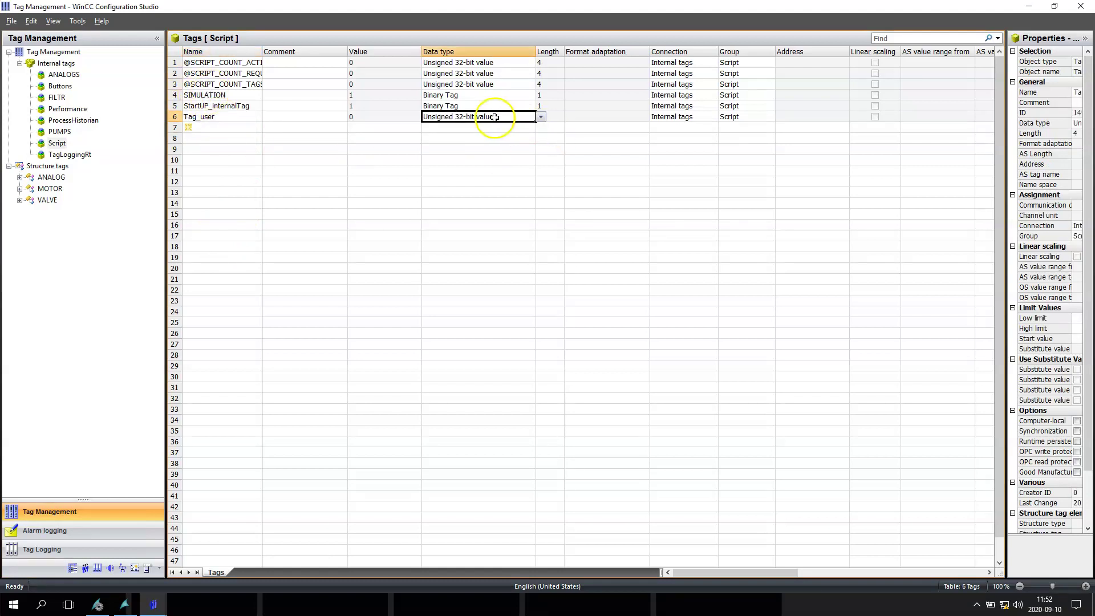
click(216, 117)
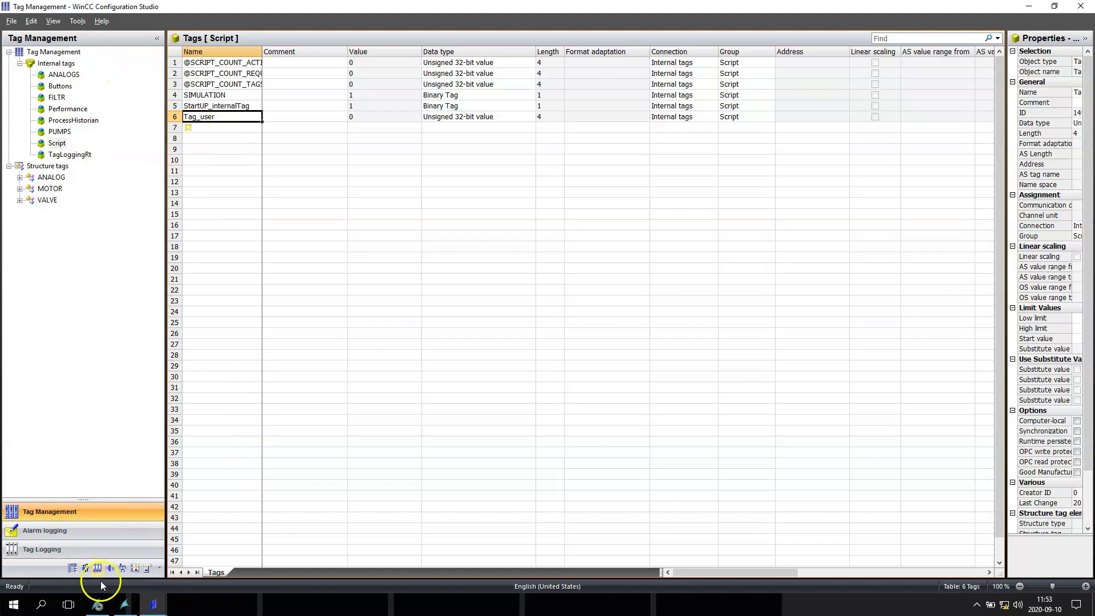
Step: Set the User Administrator tag logon computer name to MSW-PC
click(85, 568)
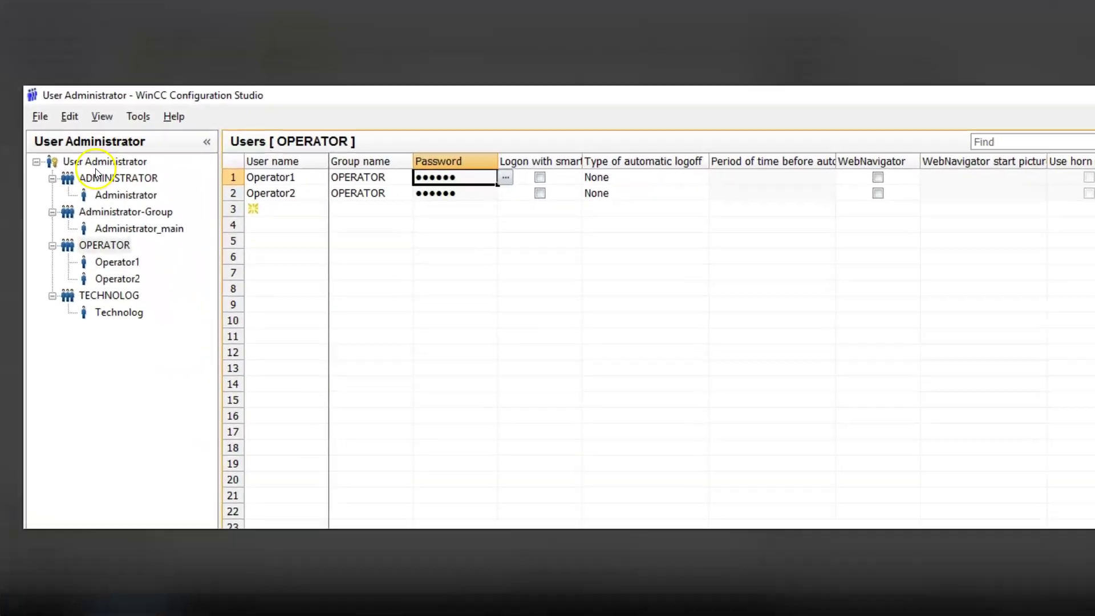
click(74, 51)
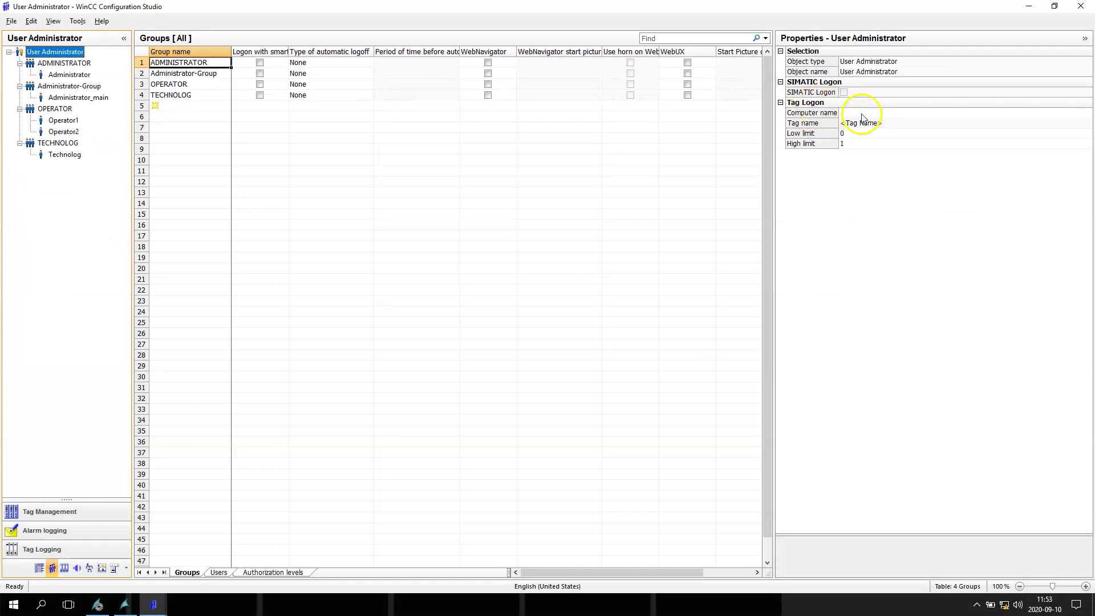
click(862, 113)
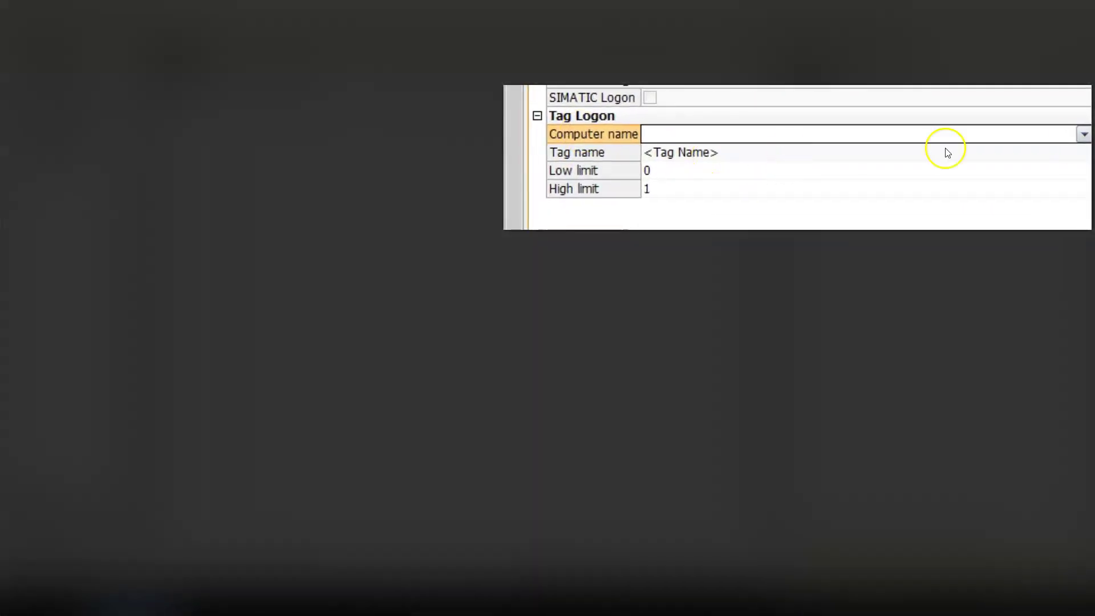
click(1084, 134)
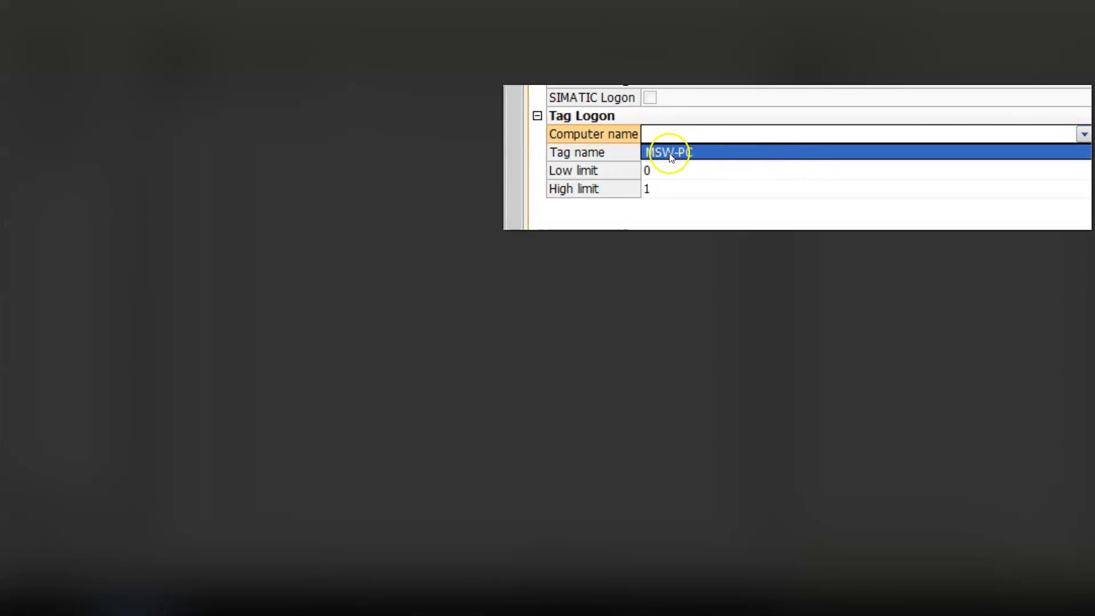
click(692, 152)
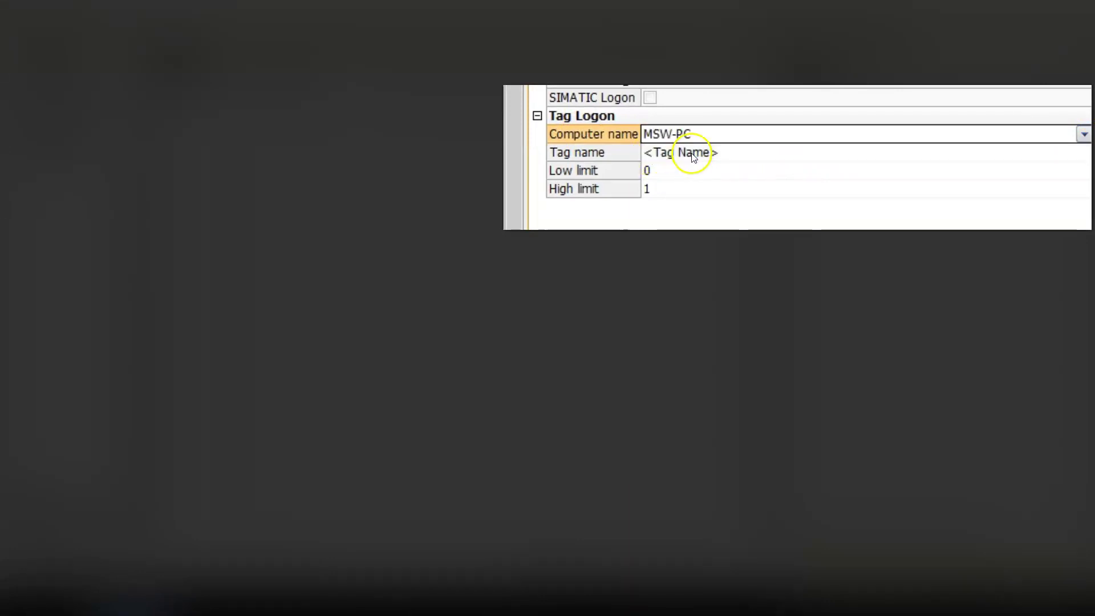
Step: Set the logon tag name to Tag_user and the high limit to 99
click(570, 154)
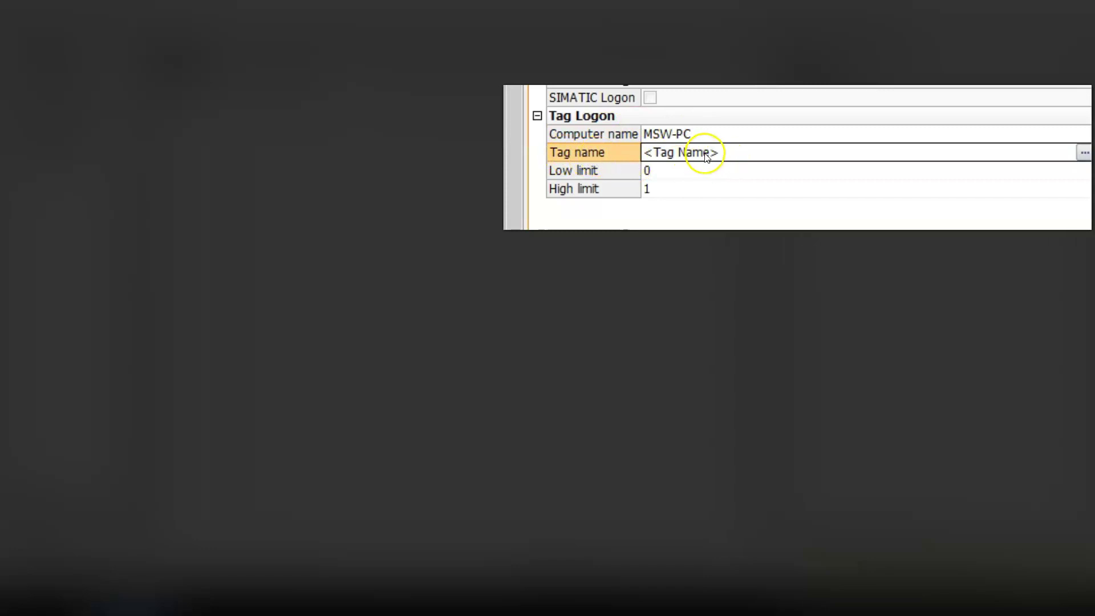
drag(719, 153, 554, 152)
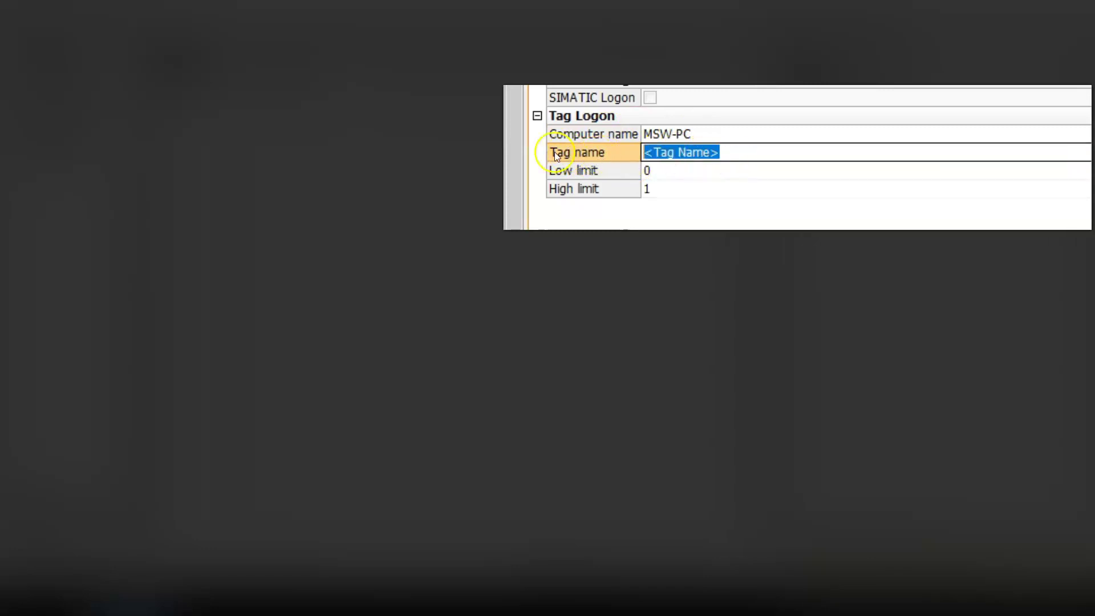
text(Tag_user)
click(694, 172)
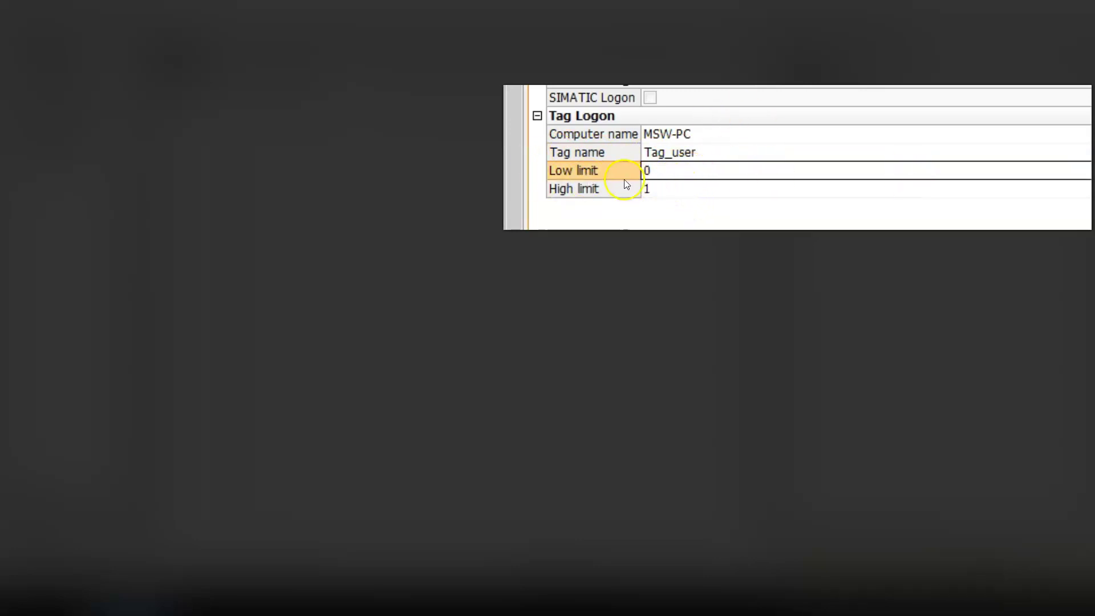
click(594, 190)
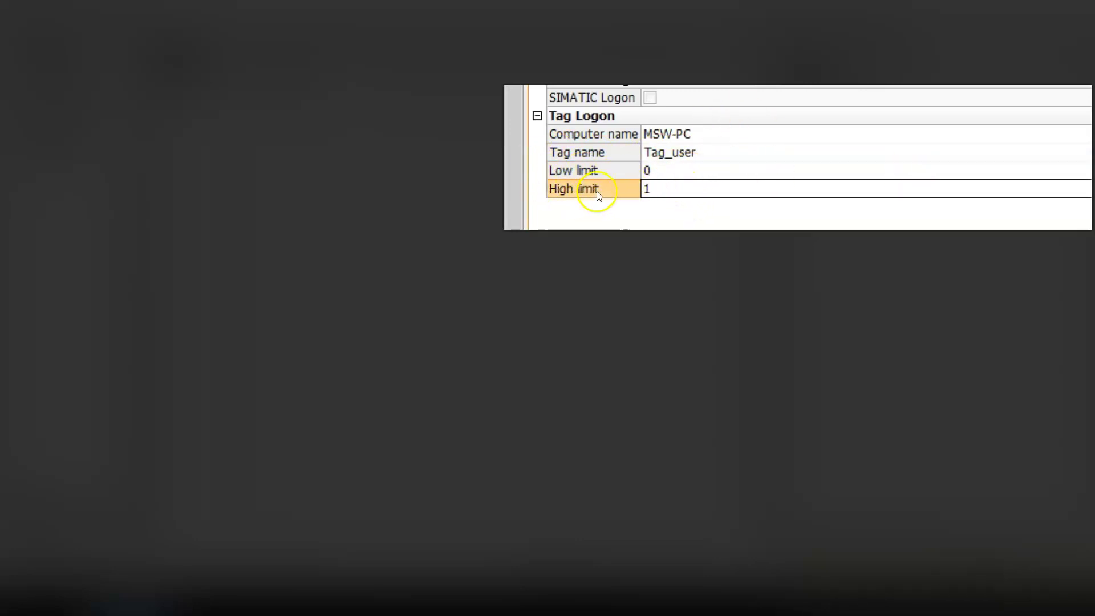
click(689, 192)
text(99)
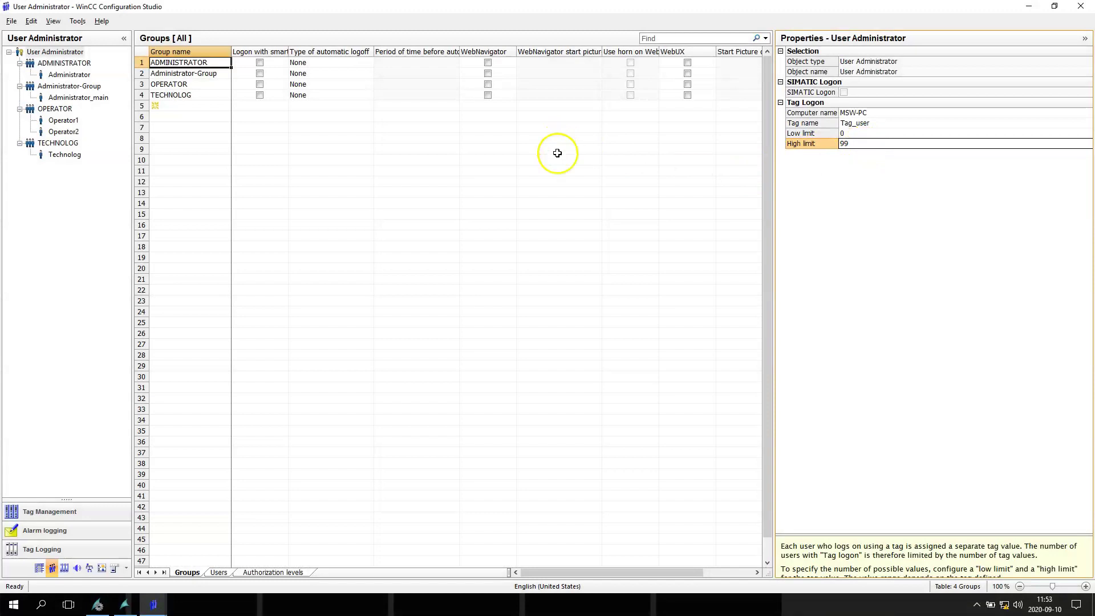
Step: Commit the high limit of 99 and confirm Administrator's tag logon value is 99
click(883, 124)
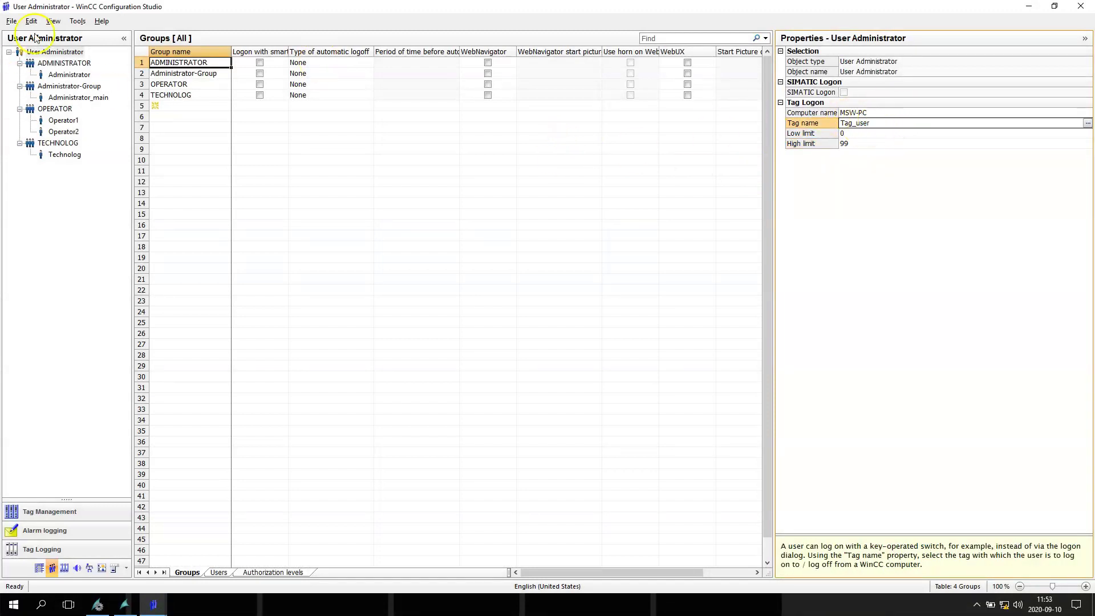
click(48, 76)
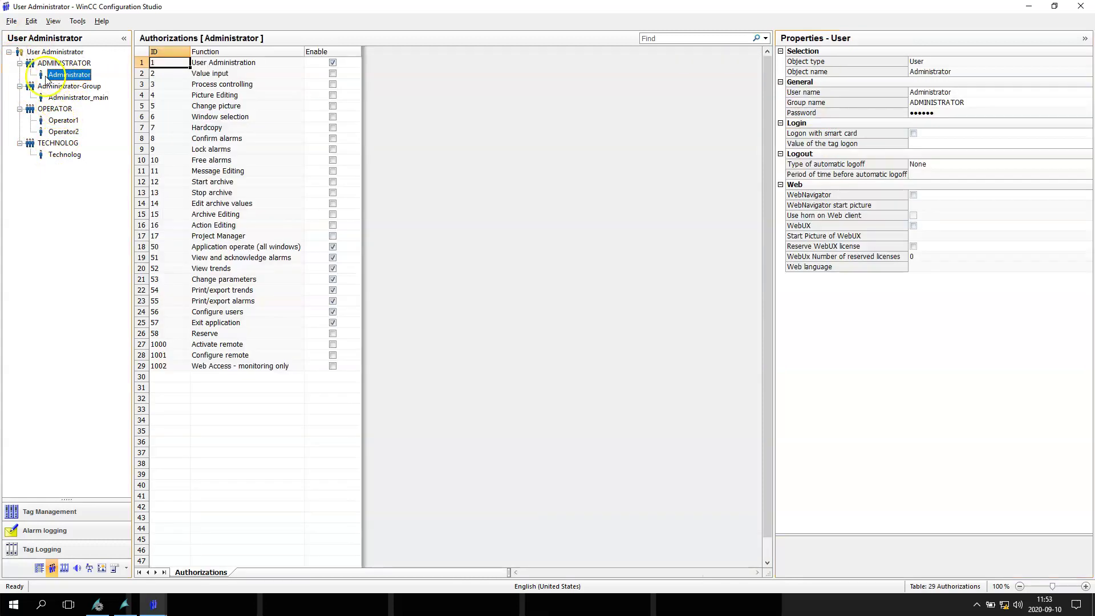
click(54, 67)
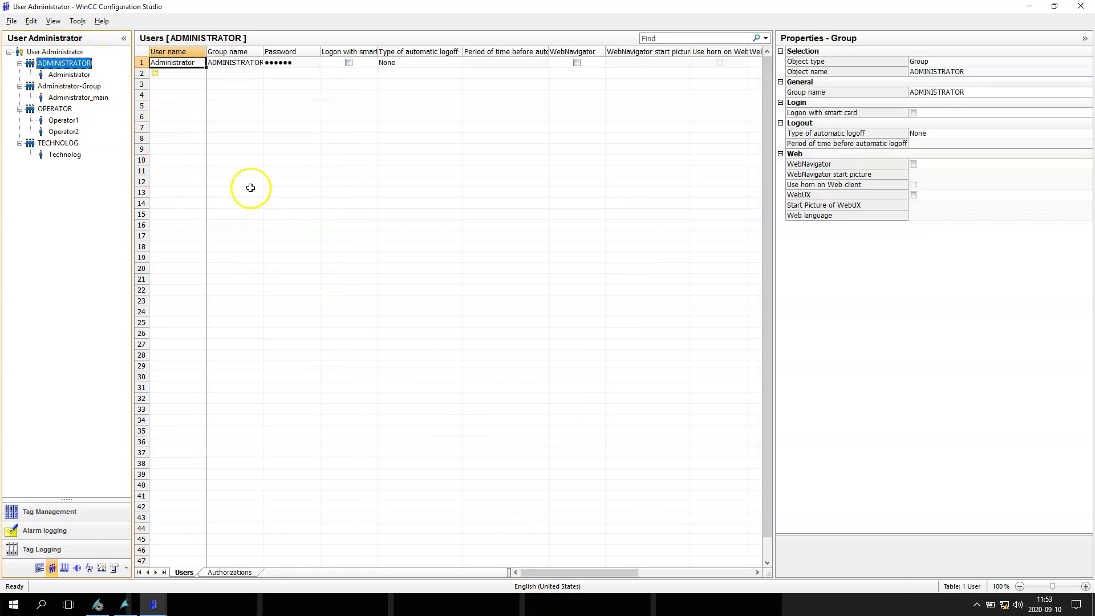
drag(567, 573, 702, 573)
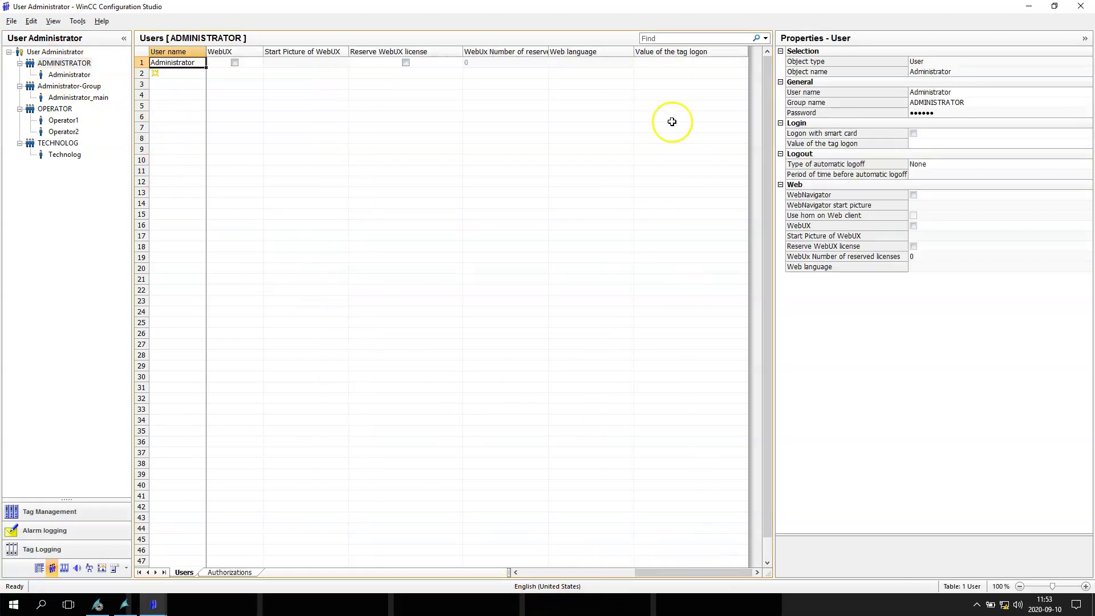
click(328, 63)
click(680, 64)
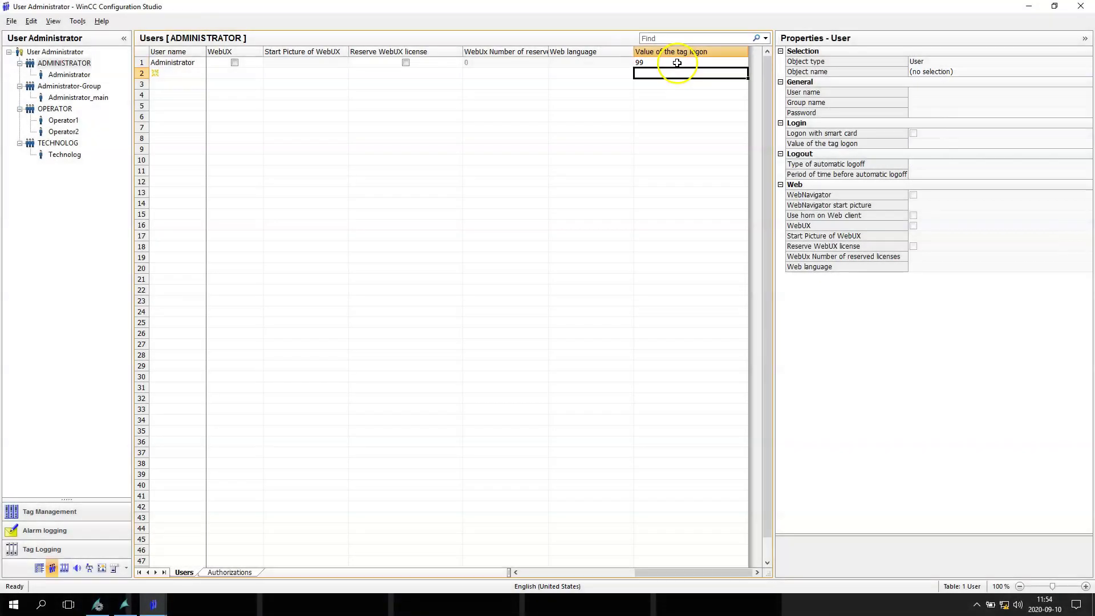
click(677, 63)
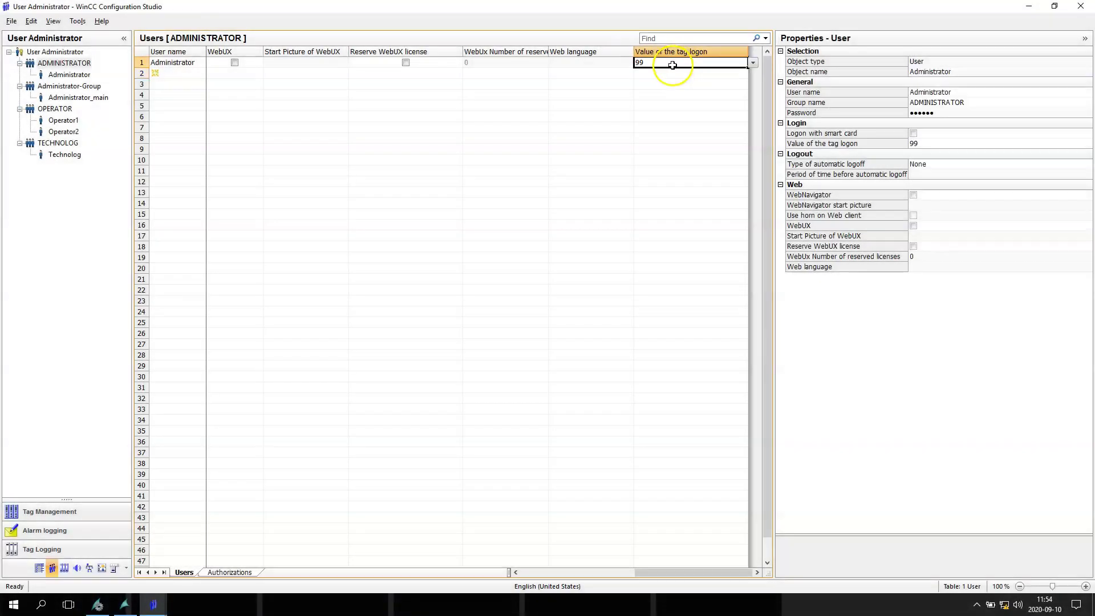
Step: Give Operator1 tag logon value 10 and Operator2 tag logon value 11
click(55, 109)
click(141, 63)
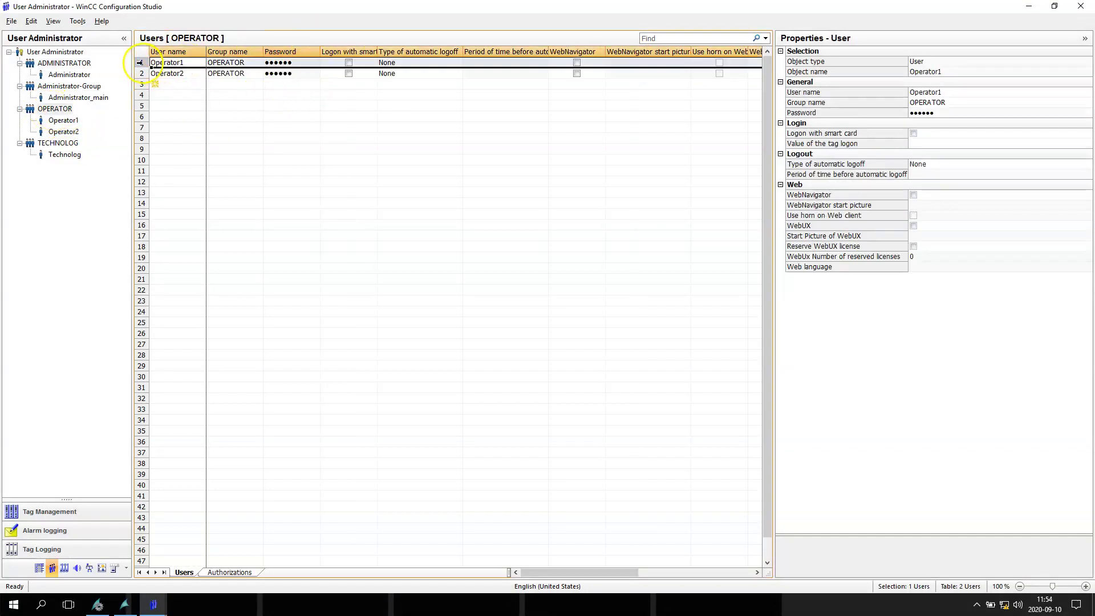
drag(610, 572, 742, 572)
click(673, 52)
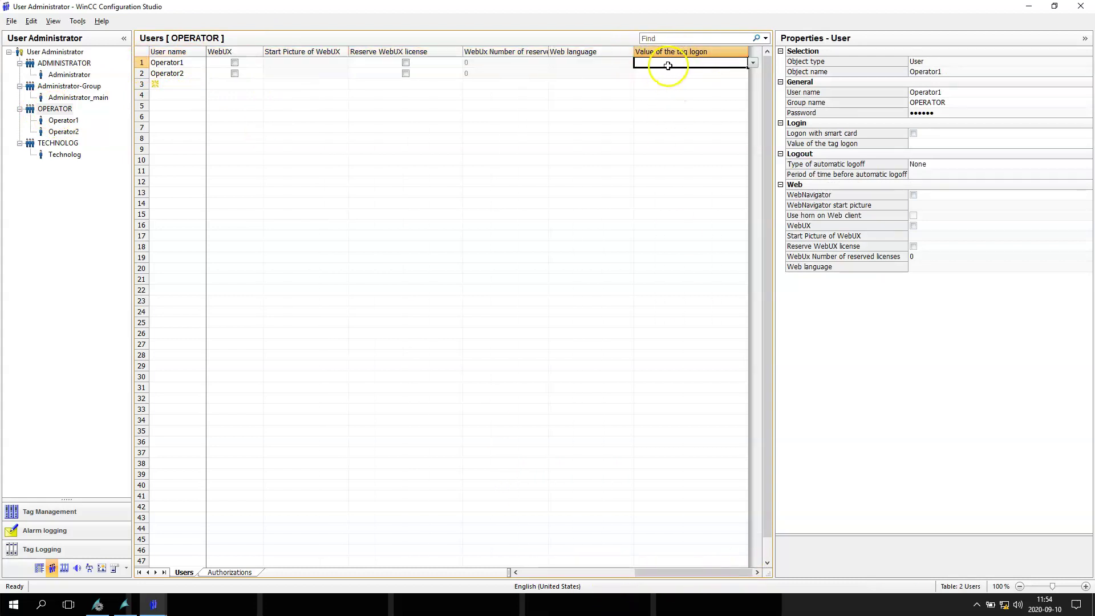
click(668, 65)
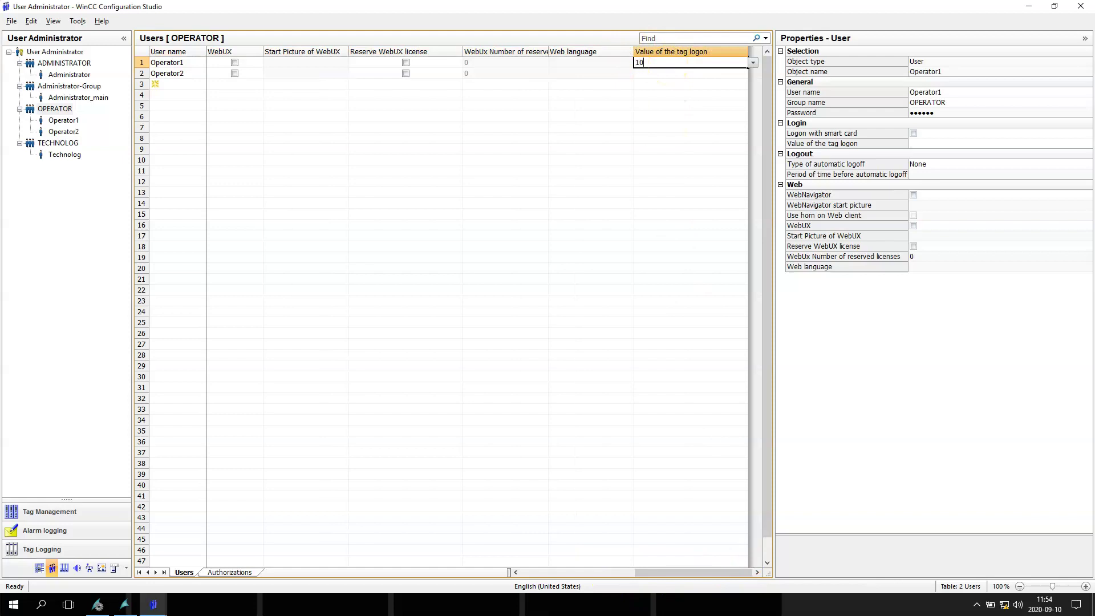
key(Return)
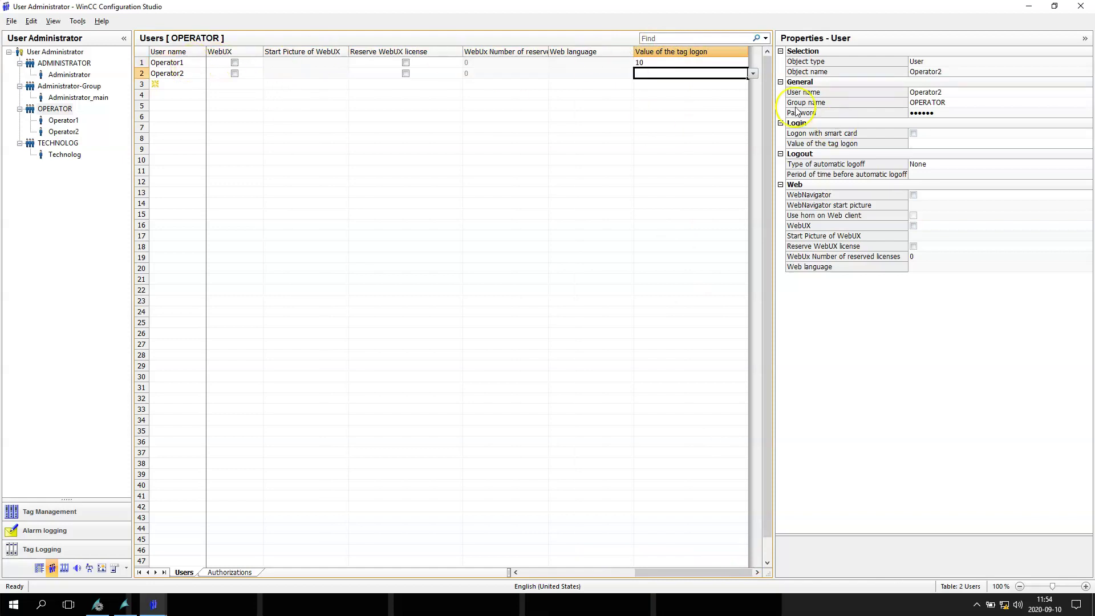
click(673, 75)
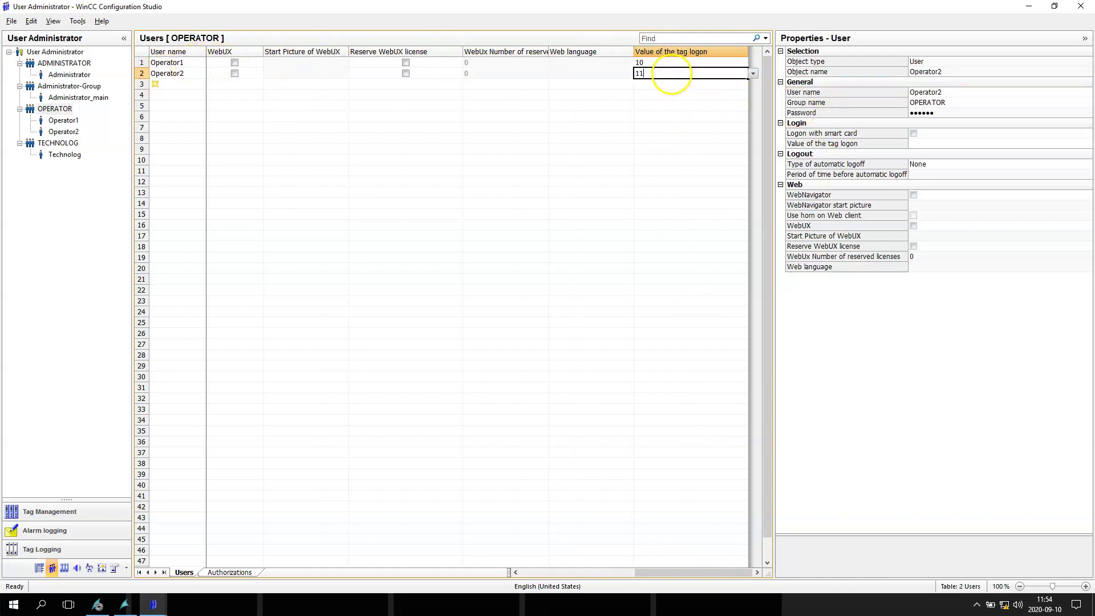
key(Return)
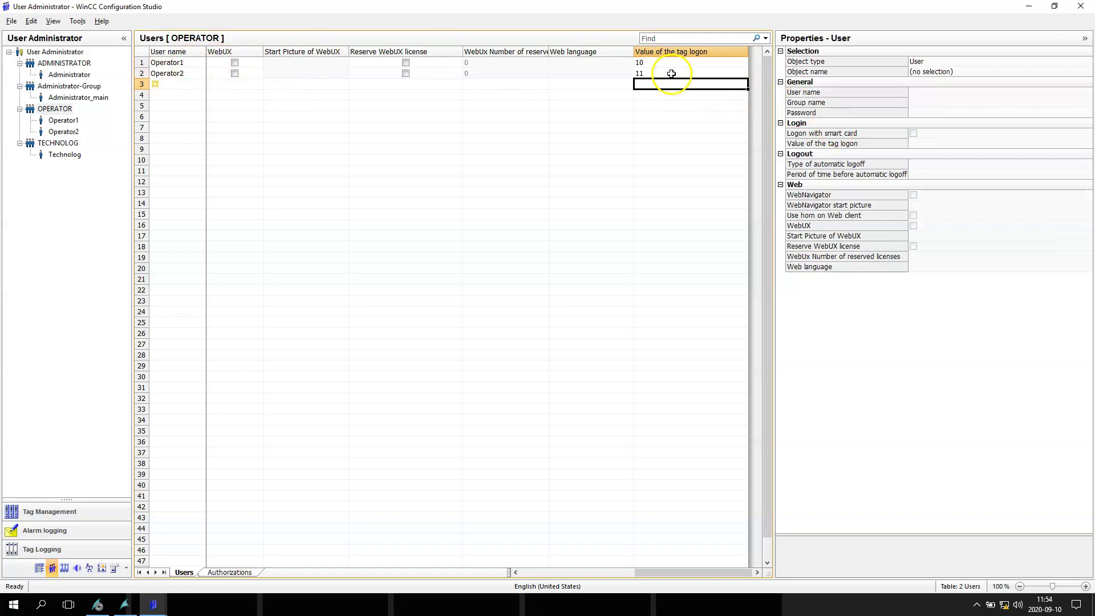
Step: Open the Global.Pdl picture in Graphics Designer from WinCC Explorer
click(101, 604)
click(62, 79)
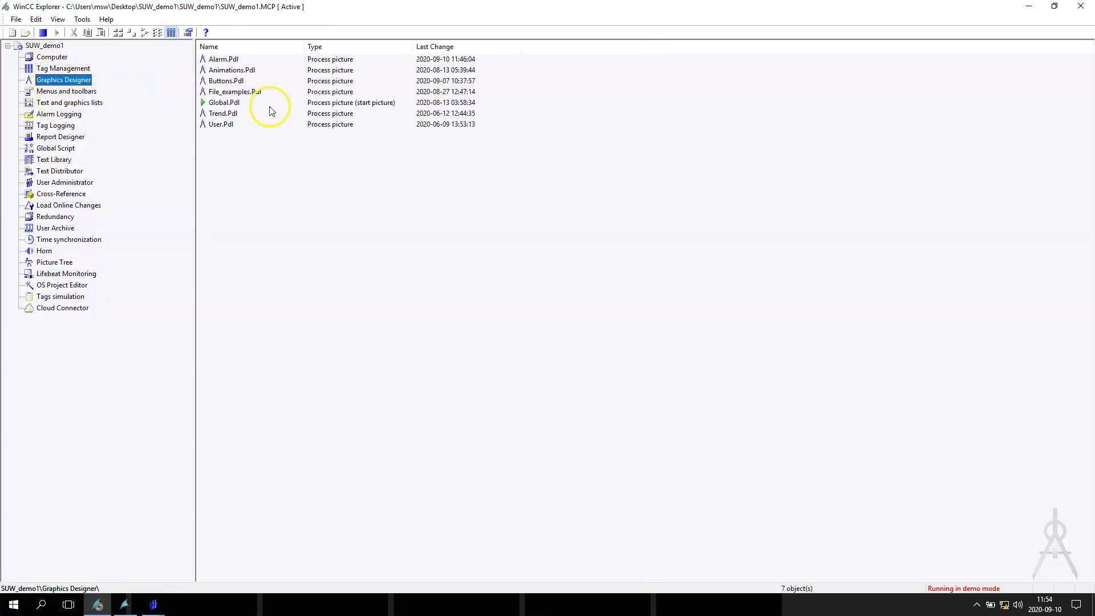
double_click(222, 103)
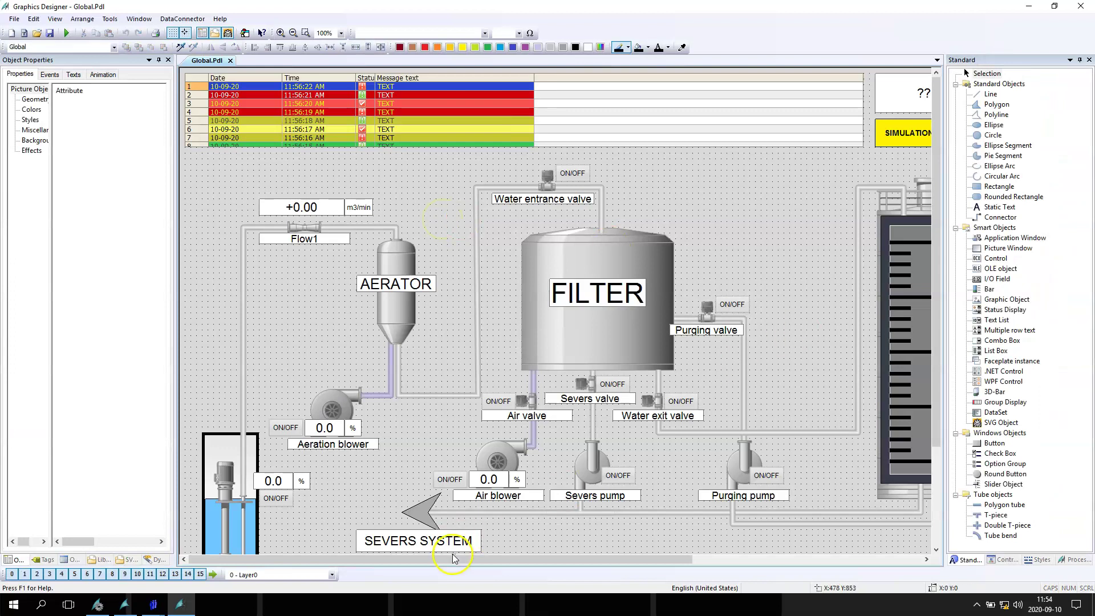
Step: Draw an I/O field above the water tank and bind it to Tag_user
drag(455, 558, 788, 542)
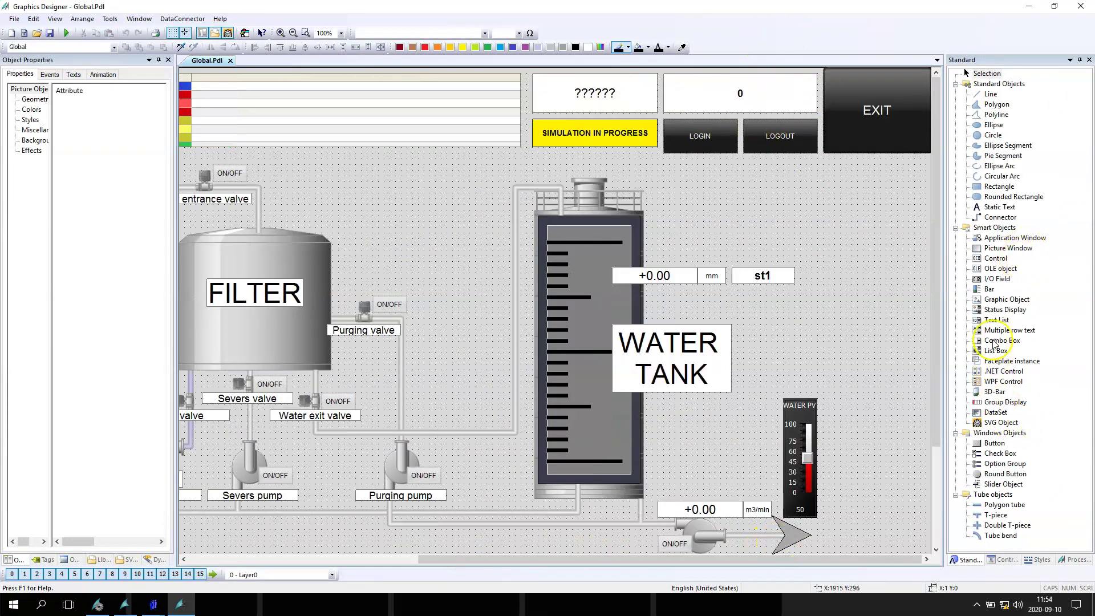
click(997, 281)
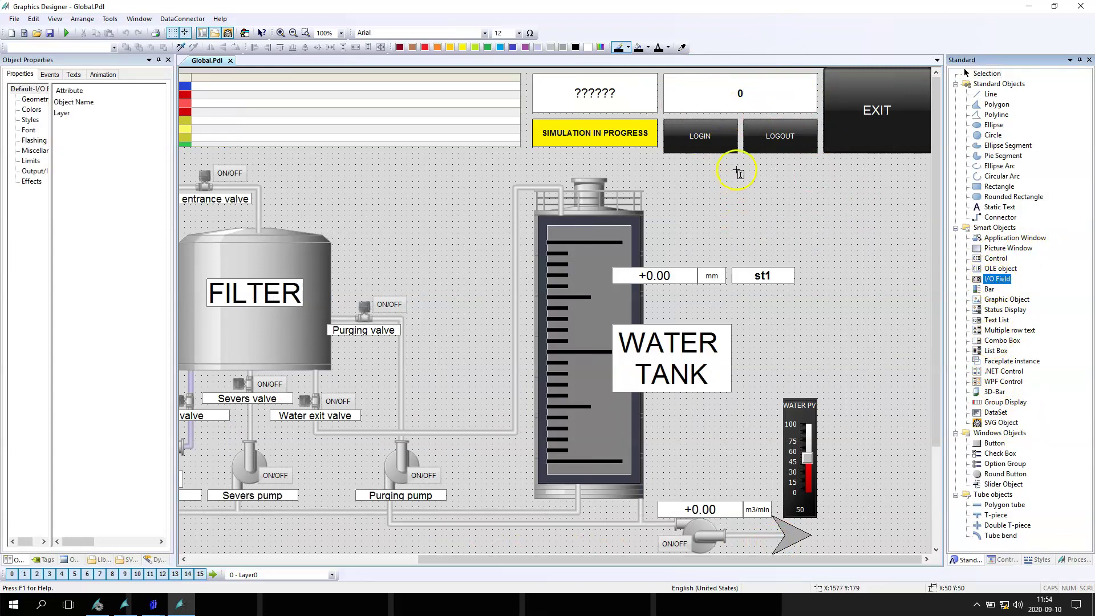
drag(737, 170, 830, 199)
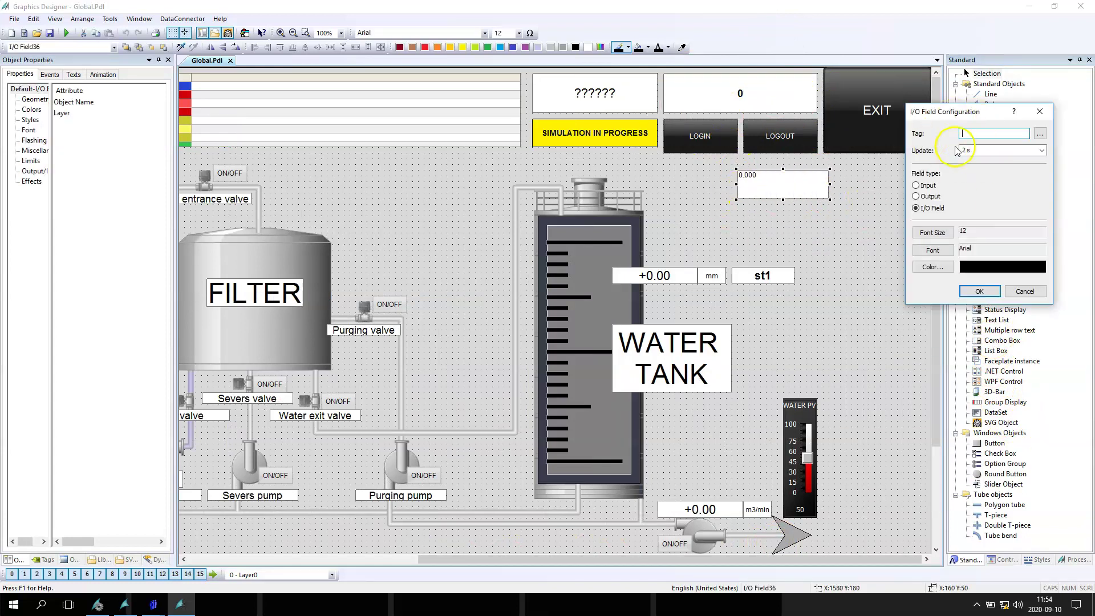
text(Tag_user)
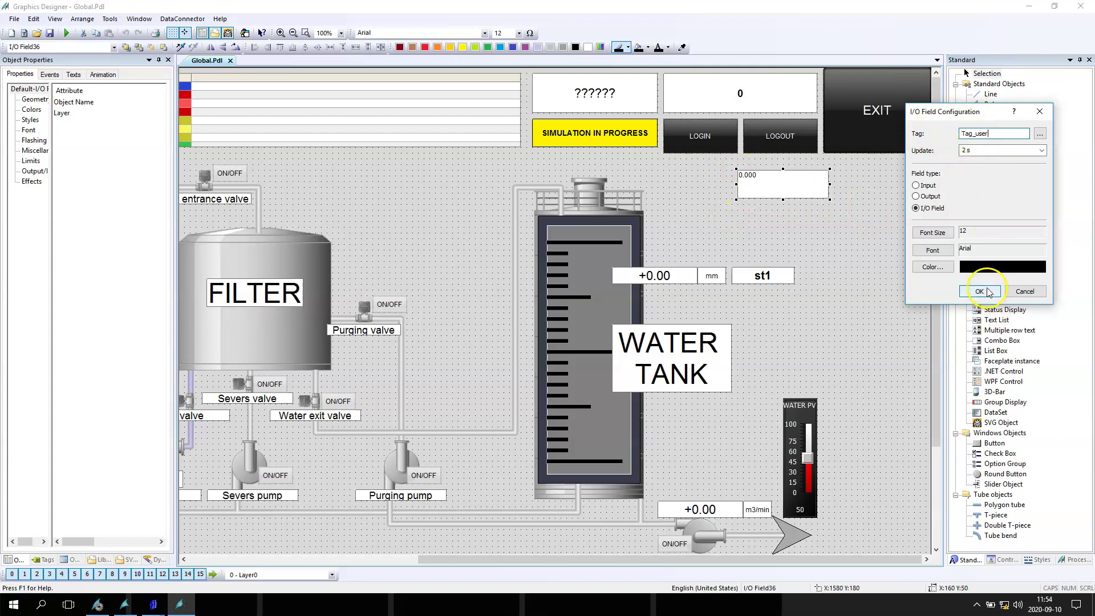
click(979, 292)
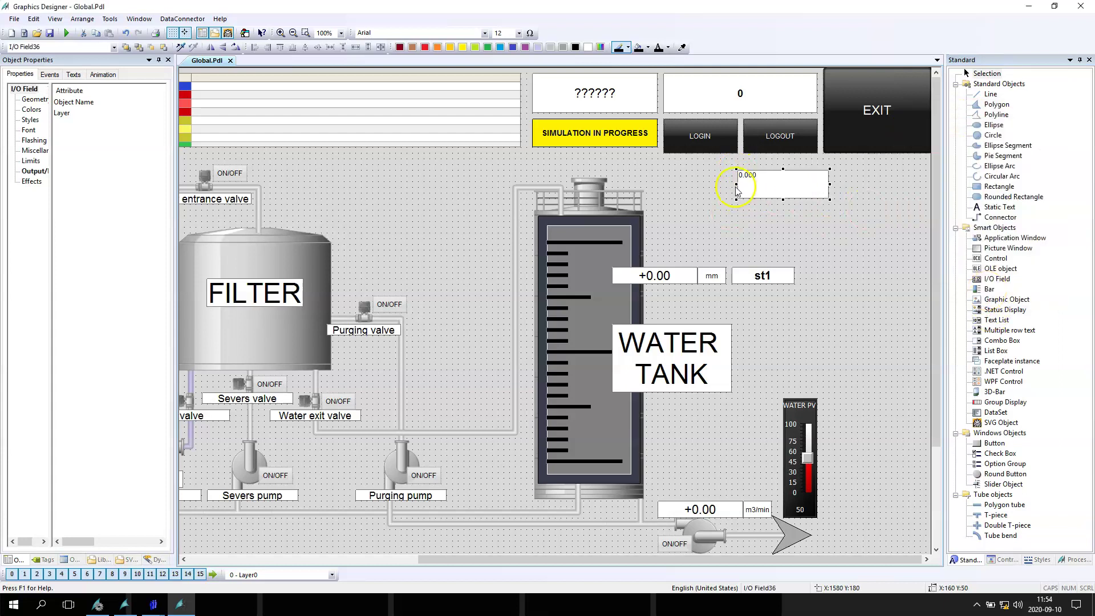
Step: Set the I/O field's output format to 999 so it shows whole numbers
click(33, 139)
click(29, 130)
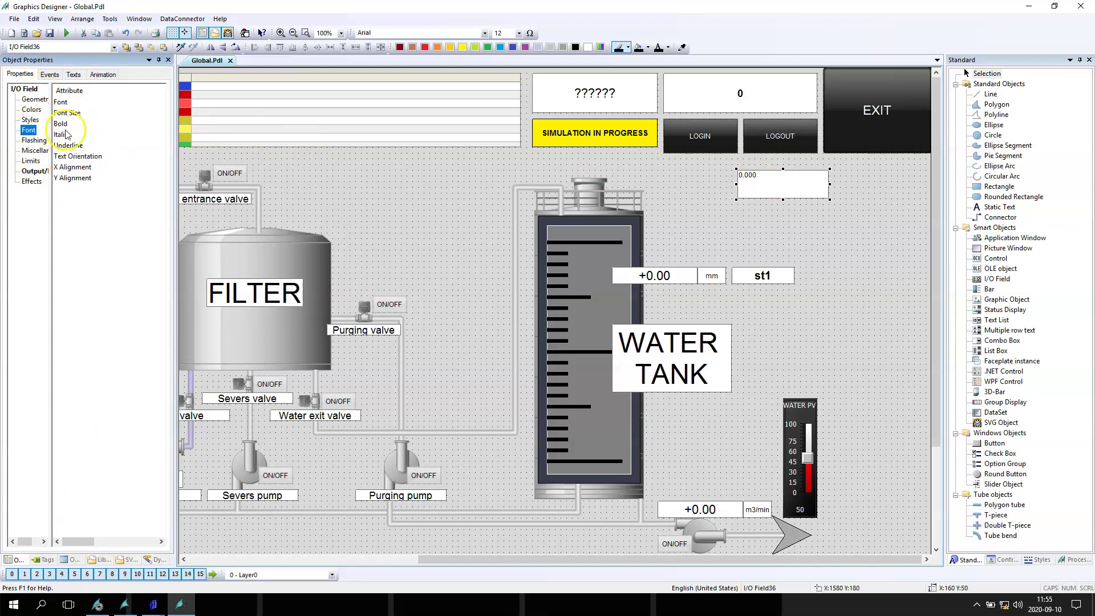
click(35, 171)
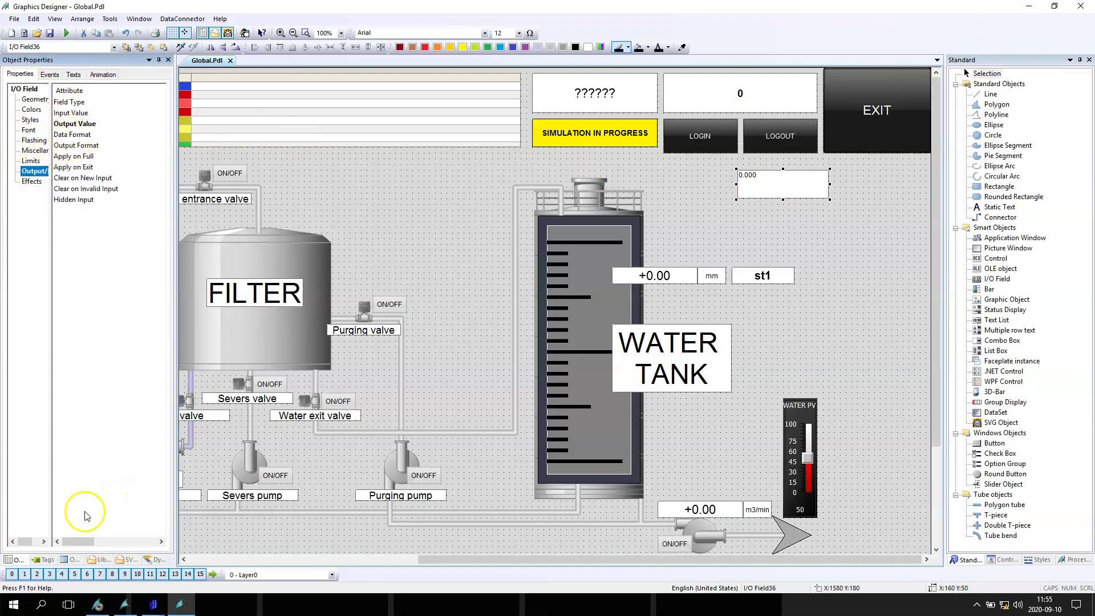
drag(80, 541, 113, 540)
double_click(150, 146)
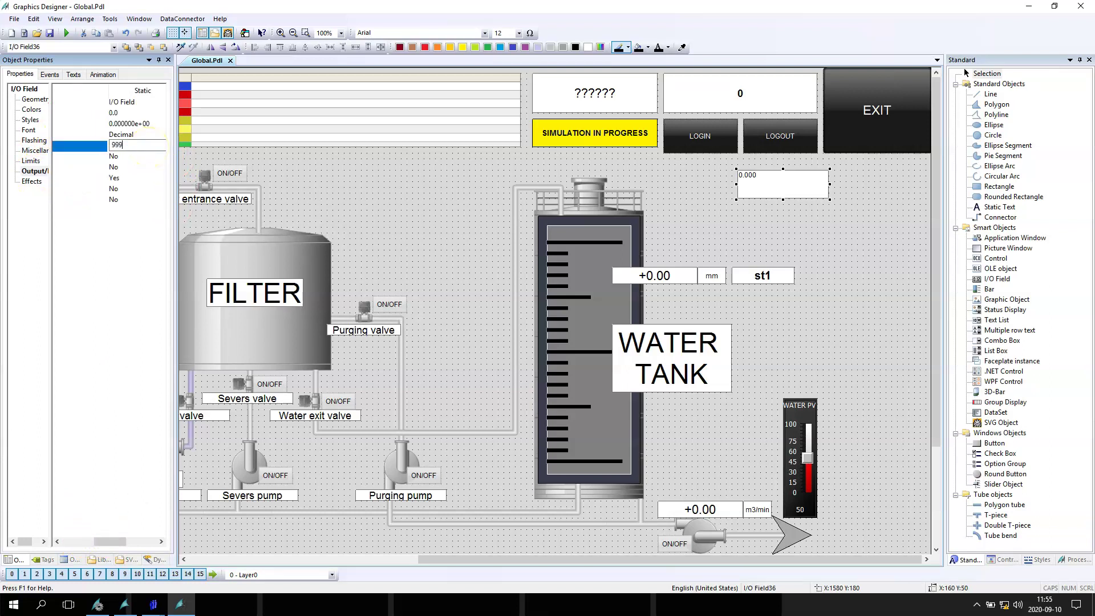
click(117, 143)
Step: Set the I/O field's input limits to low 0 and high 99
click(31, 161)
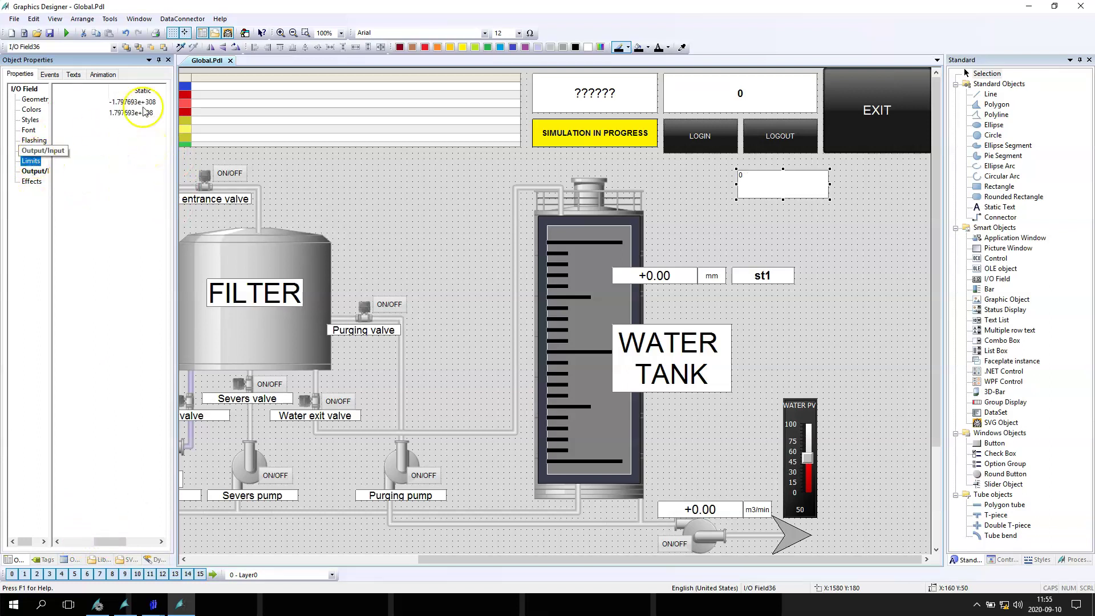
double_click(149, 103)
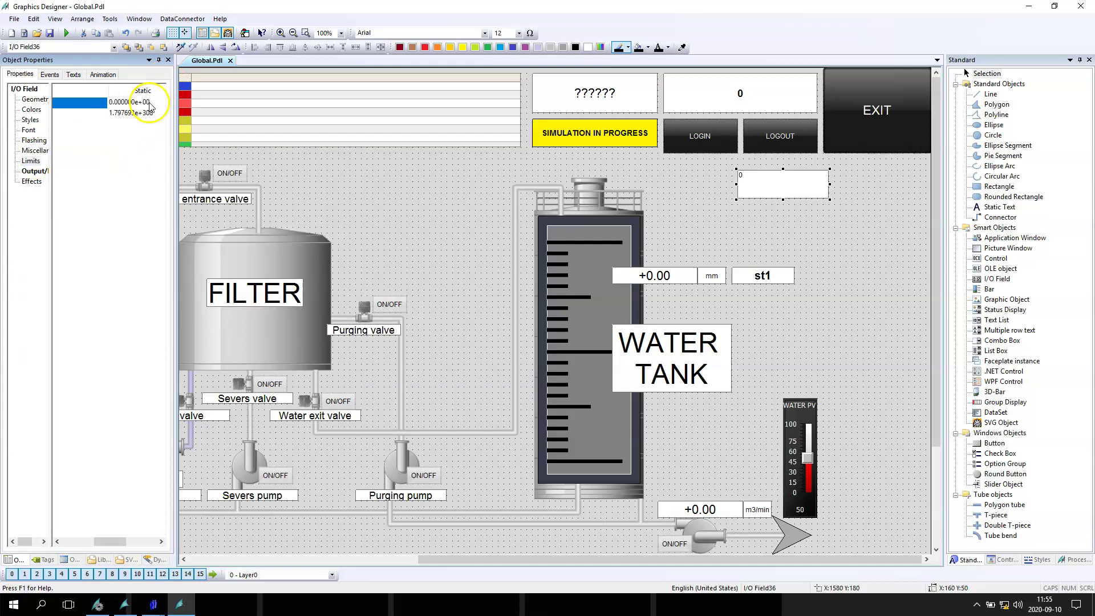
double_click(147, 113)
text(99)
key(Return)
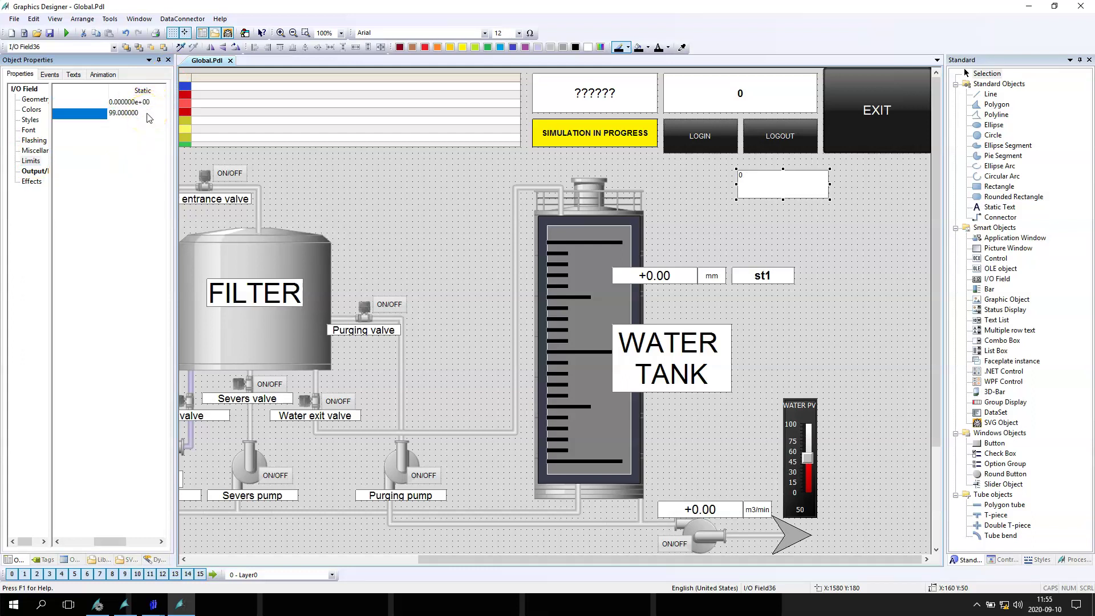
click(899, 239)
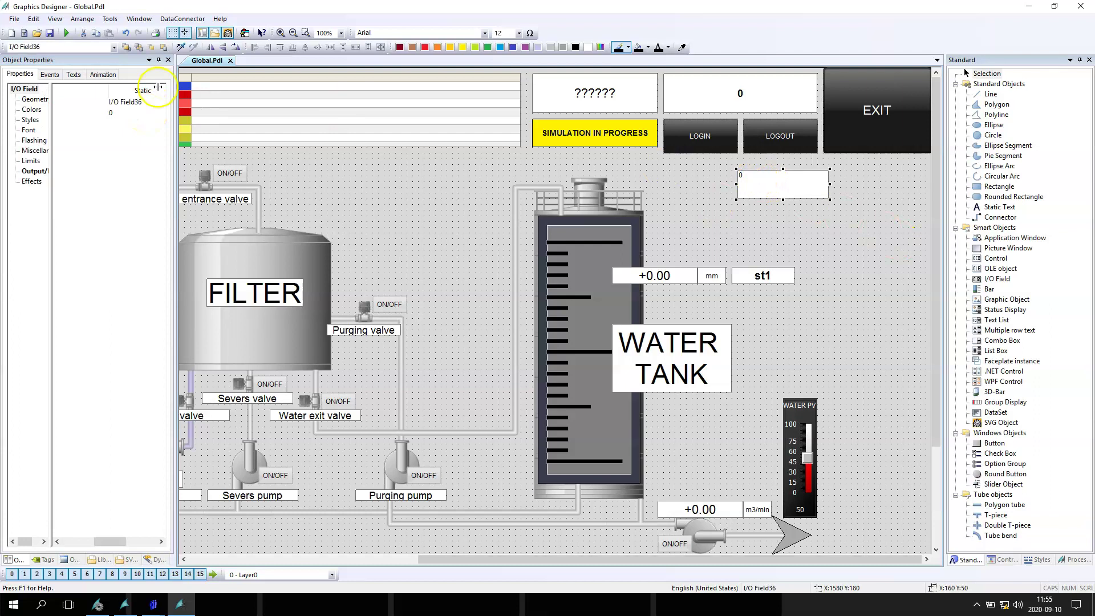
Step: Centre the field's text horizontally and vertically at font size 22, then save Global.Pdl
click(28, 130)
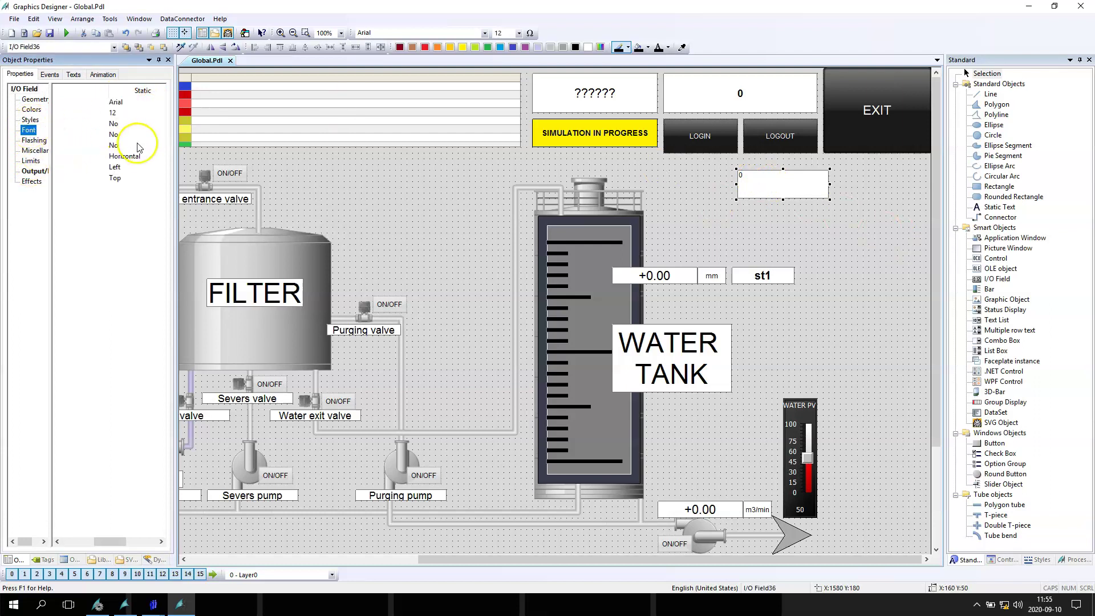
double_click(117, 167)
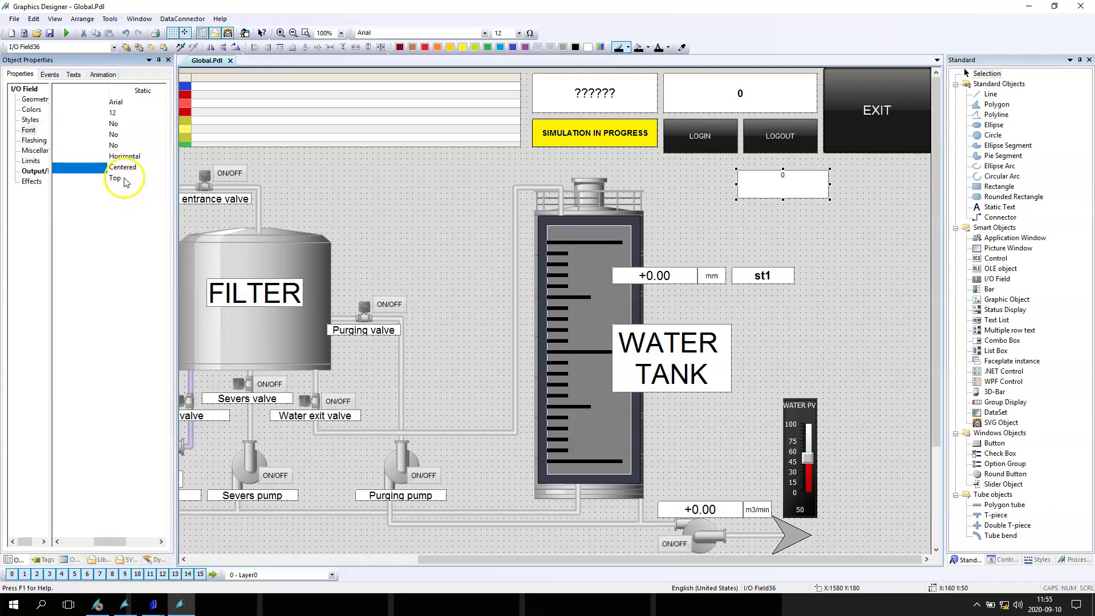
click(125, 179)
double_click(125, 181)
click(128, 194)
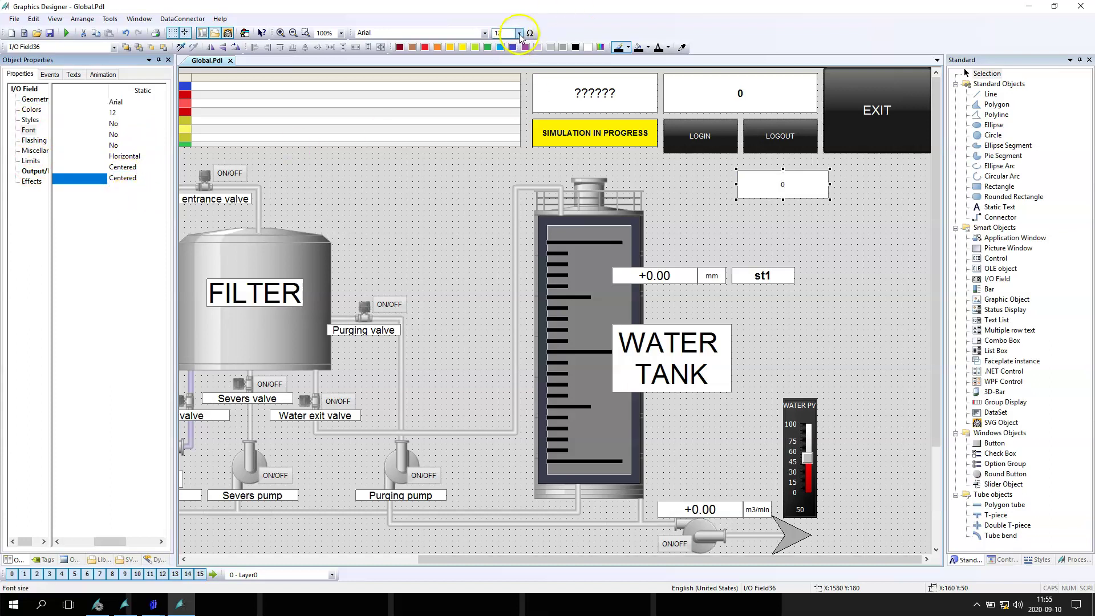
click(520, 35)
click(501, 104)
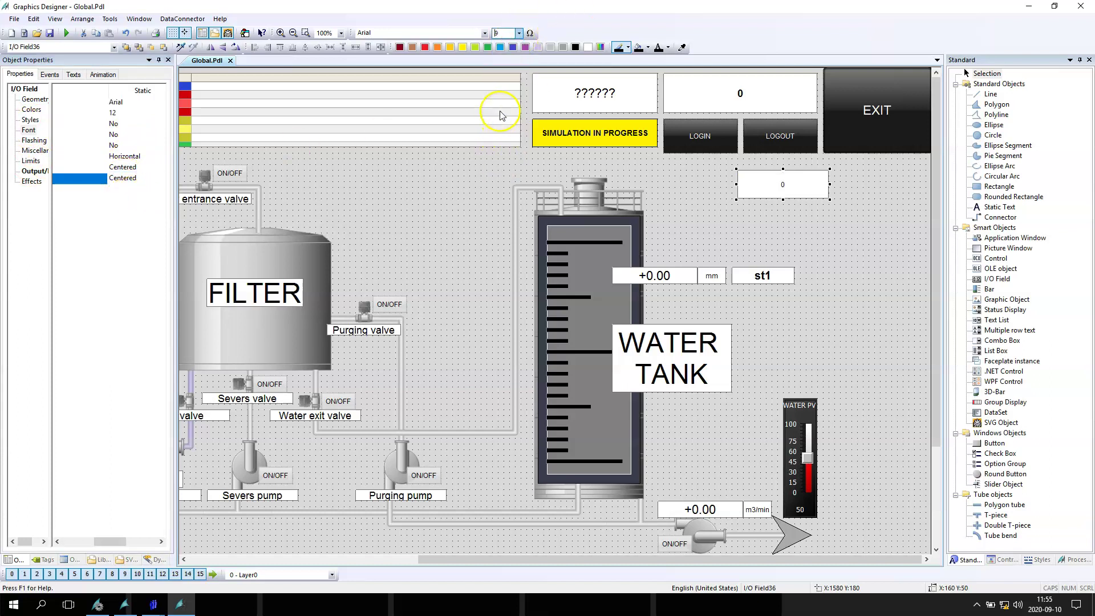
click(845, 219)
key(ctrl+s)
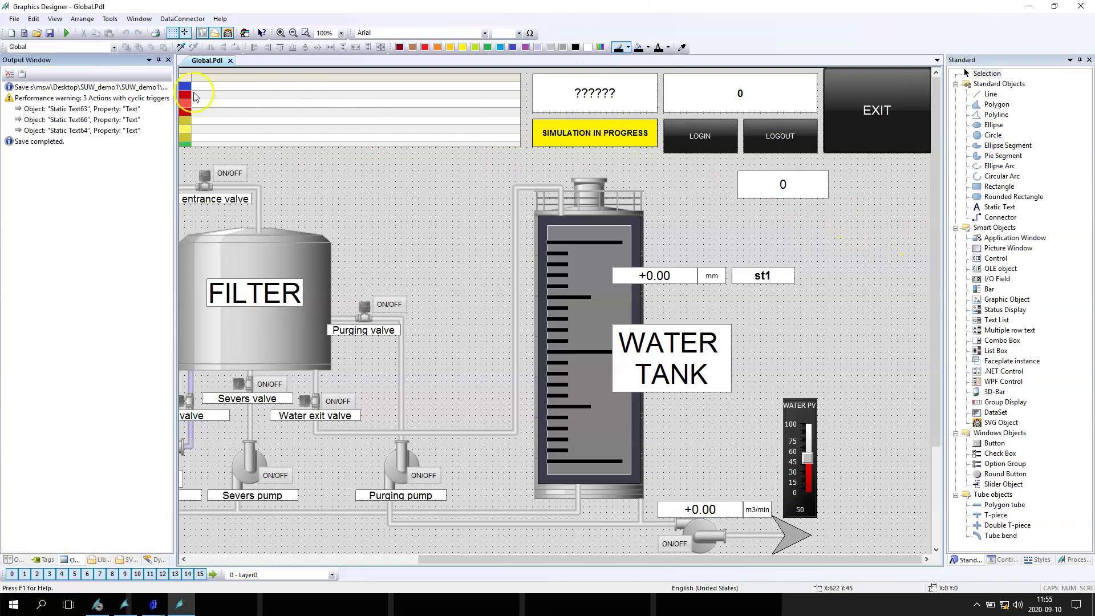
click(68, 34)
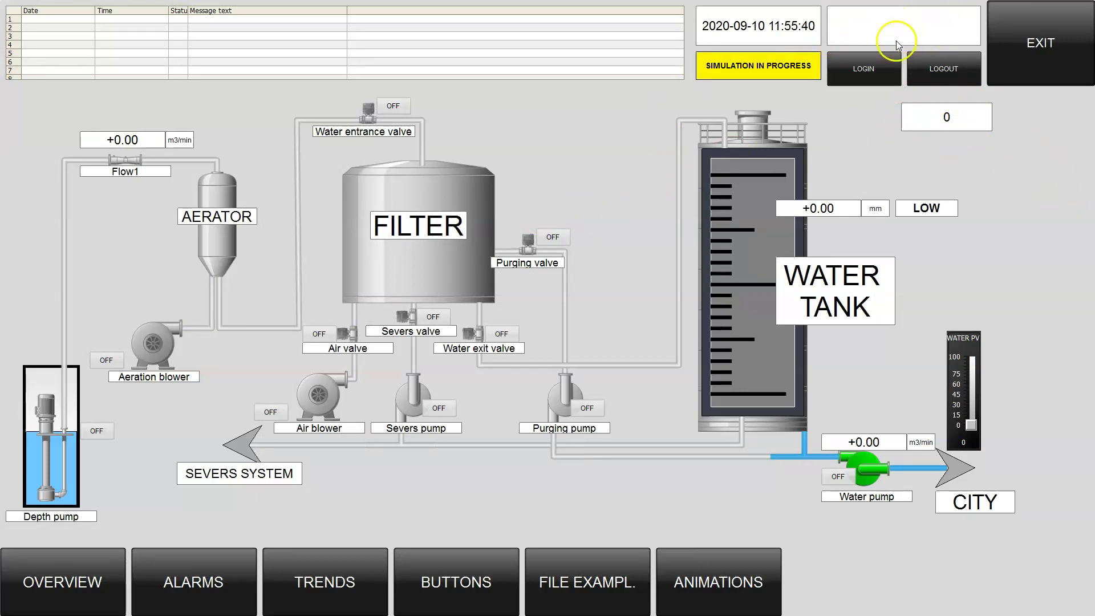
click(972, 121)
text(10)
key(Return)
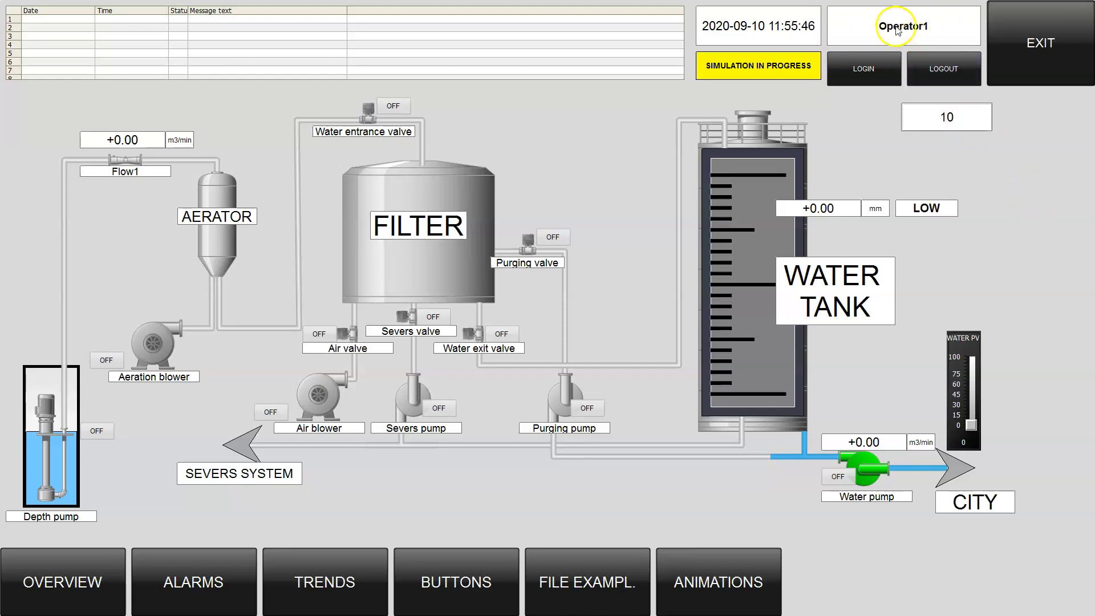
click(962, 116)
text(10)
key(Return)
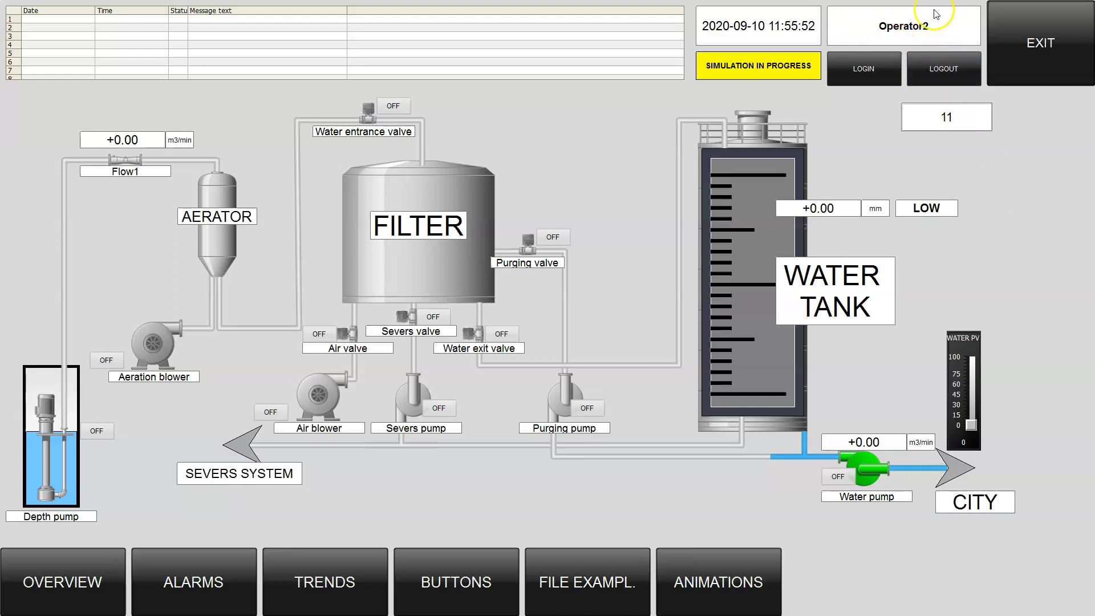
Step: Enter 11 to log in Operator2, then 99 for Administrator
click(958, 120)
text(11)
key(Return)
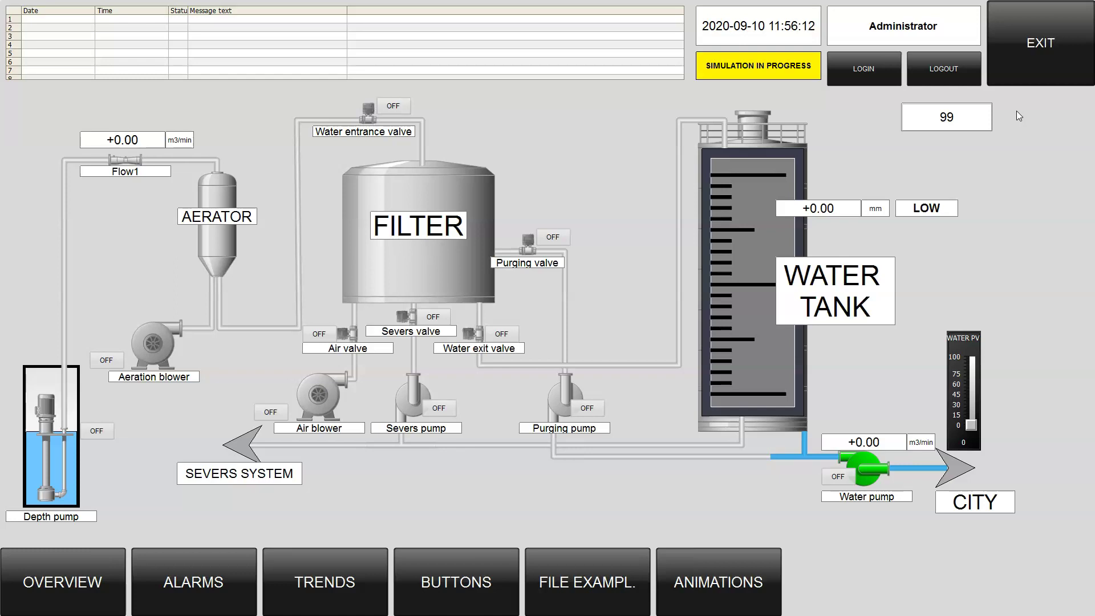
click(990, 98)
click(998, 98)
click(877, 134)
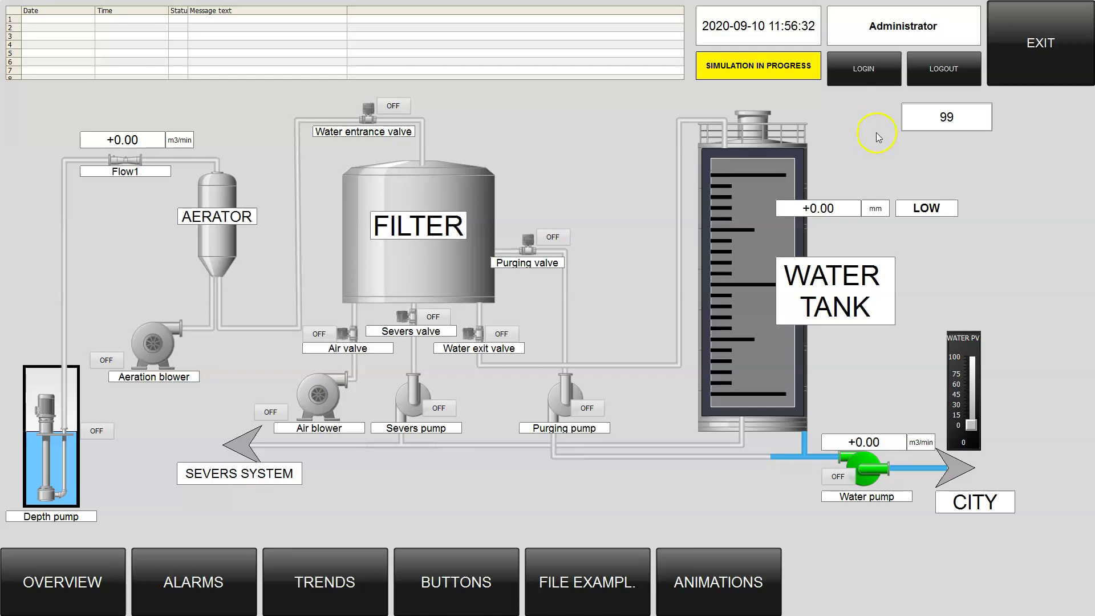